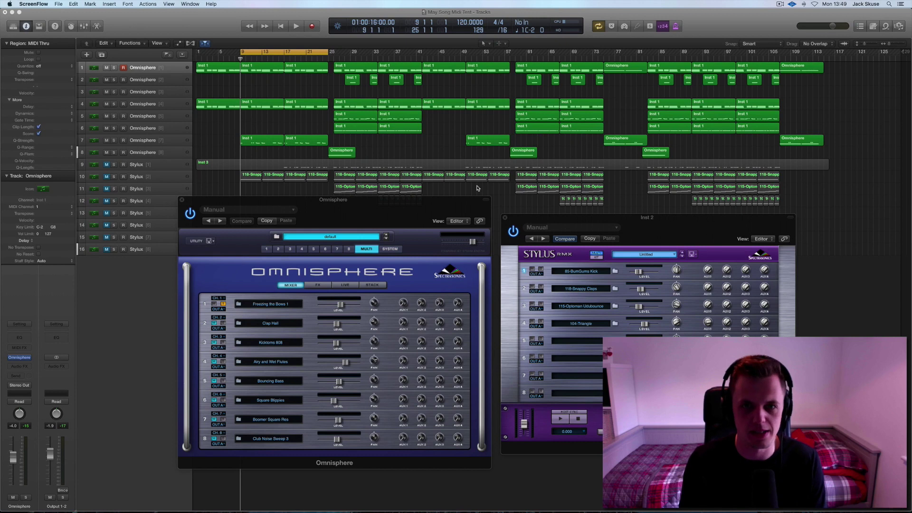
Step: Reposition the Omnisphere window and view the patch details of Freezing the Bows 1, ending back on the multi mixer
{"action": "left_click", "coordinate": [439, 204]}
{"action": "mouse_move", "coordinate": [439, 203]}
{"action": "left_mouse_down"}
{"action": "mouse_move", "coordinate": [437, 221]}
{"action": "mouse_move", "coordinate": [439, 211]}
{"action": "left_mouse_up"}
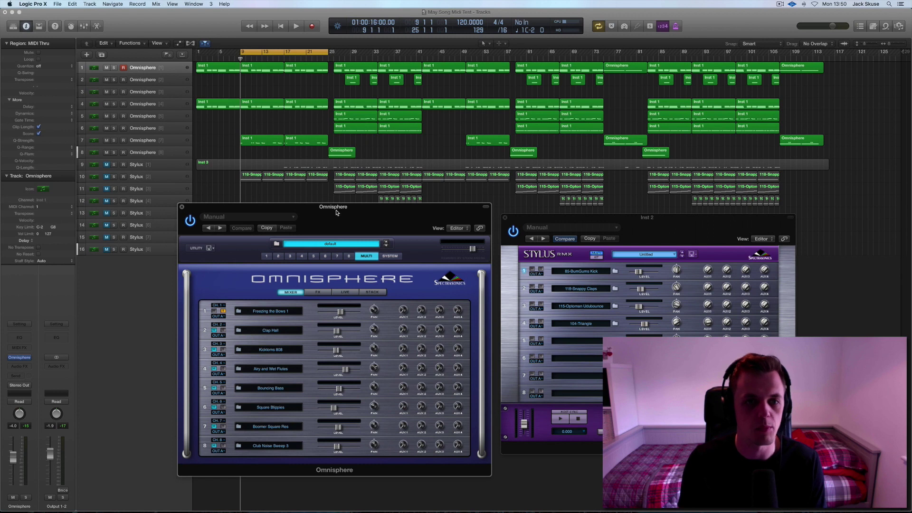
{"action": "left_click", "coordinate": [272, 316]}
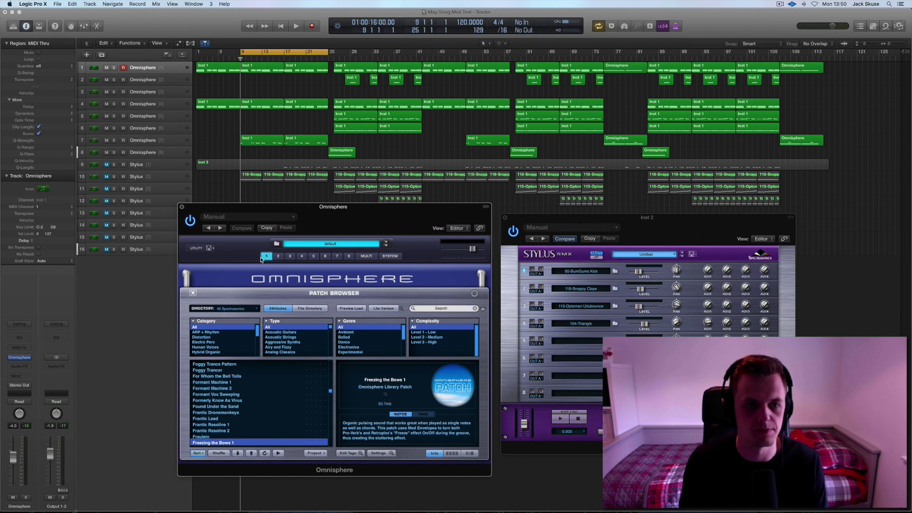
{"action": "left_click", "coordinate": [192, 293]}
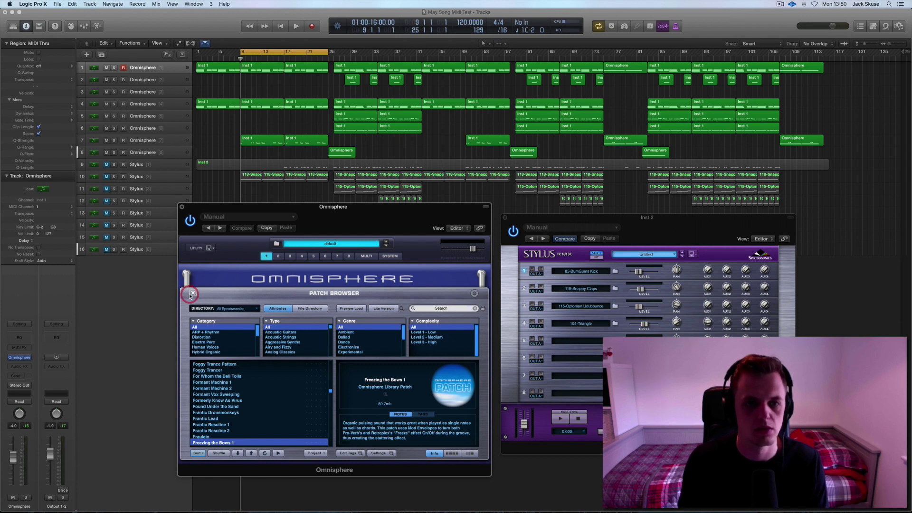
{"action": "left_click", "coordinate": [366, 255]}
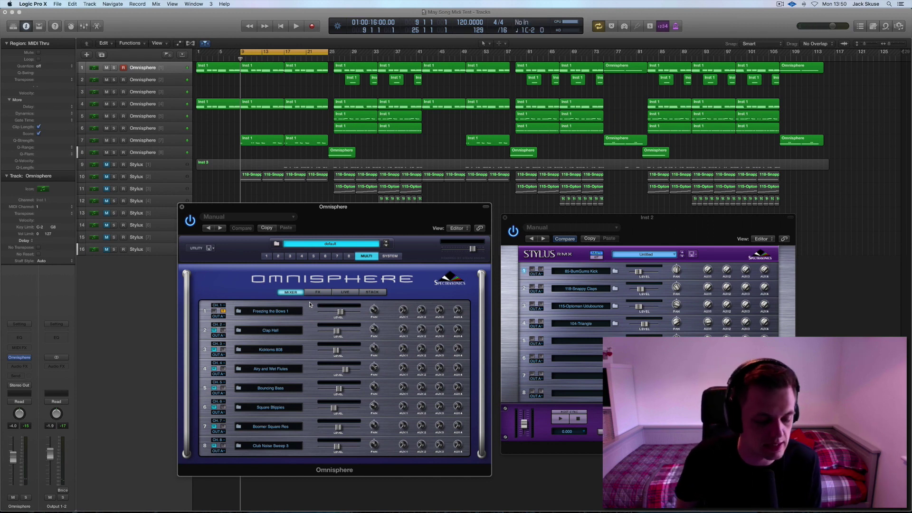
Step: Play the soloed Freezing the Bows 1 part from bar 9, stop playback, and move the Omnisphere window higher
{"action": "key", "text": "space"}
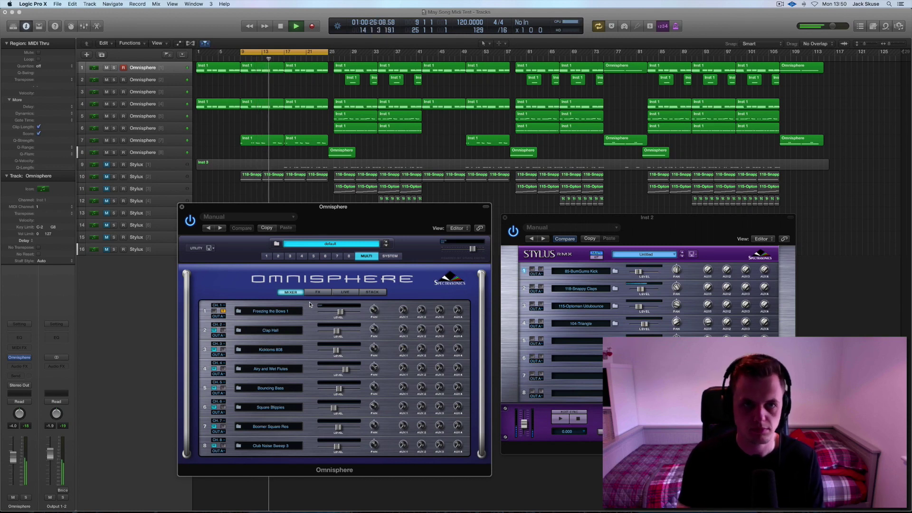
{"action": "key", "text": "space"}
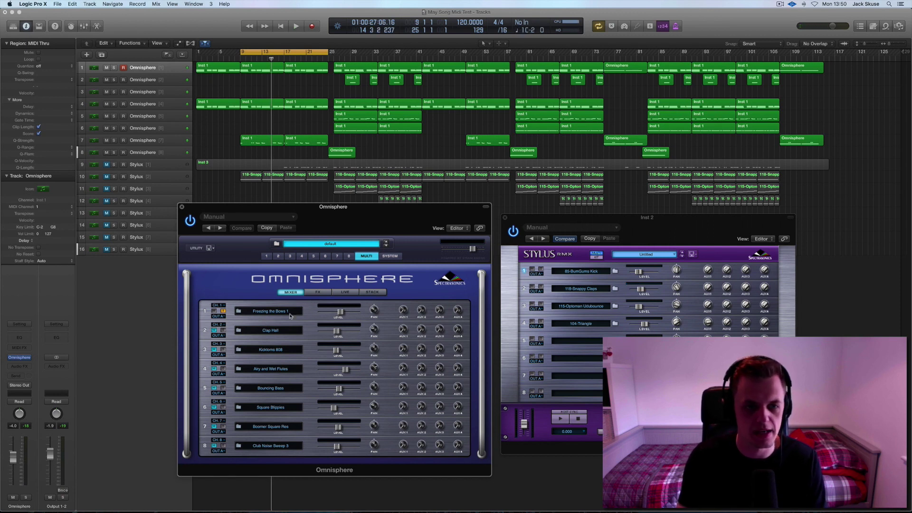
{"action": "left_click_drag", "start_coordinate": [261, 210], "coordinate": [258, 178]}
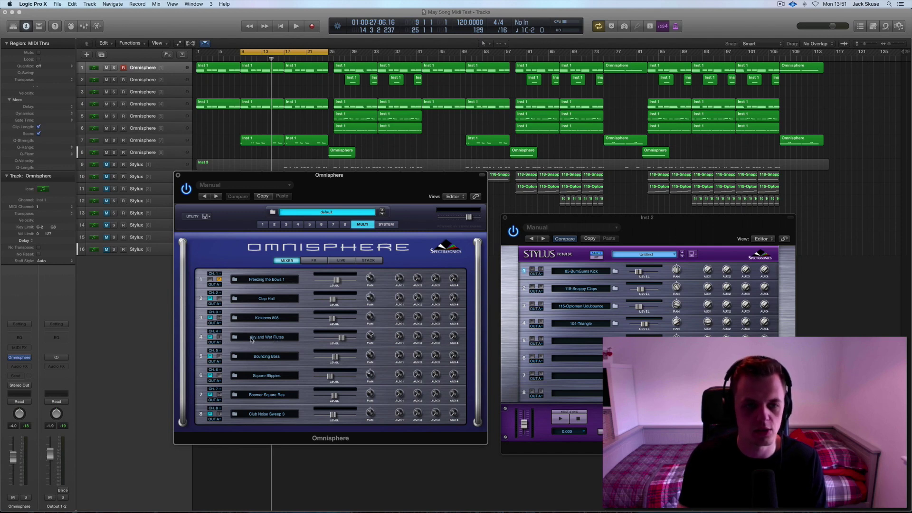
Step: Solo Omnisphere part 4, Airy and Wet Flutes, and examine its patch details and its regions on track 4
{"action": "left_click", "coordinate": [219, 337]}
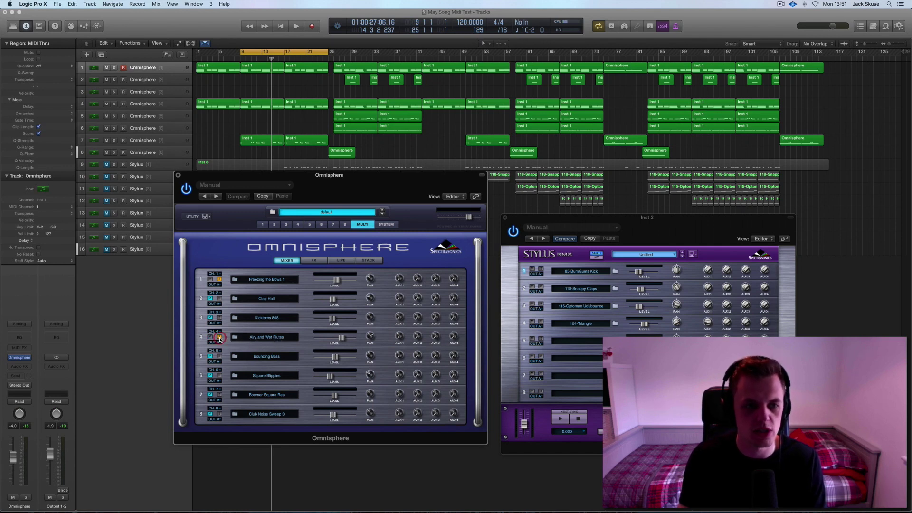
{"action": "left_click", "coordinate": [265, 337]}
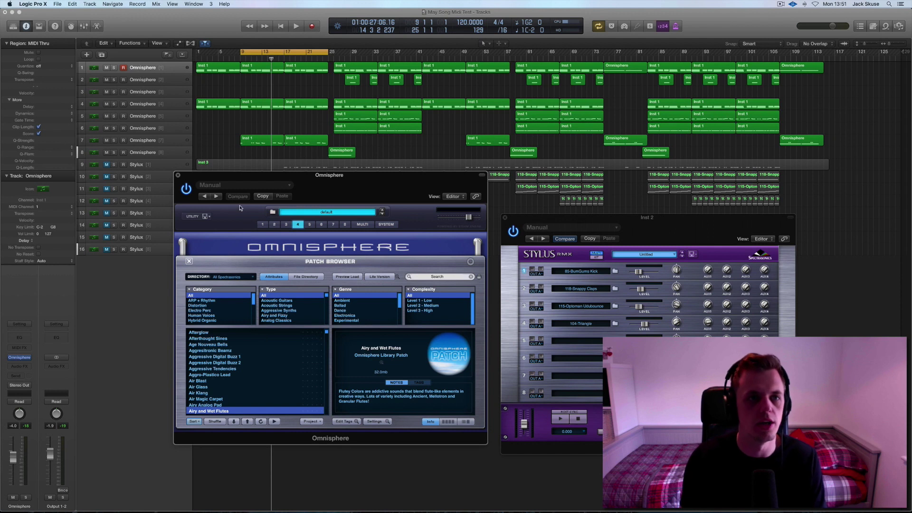
{"action": "left_click", "coordinate": [119, 106]}
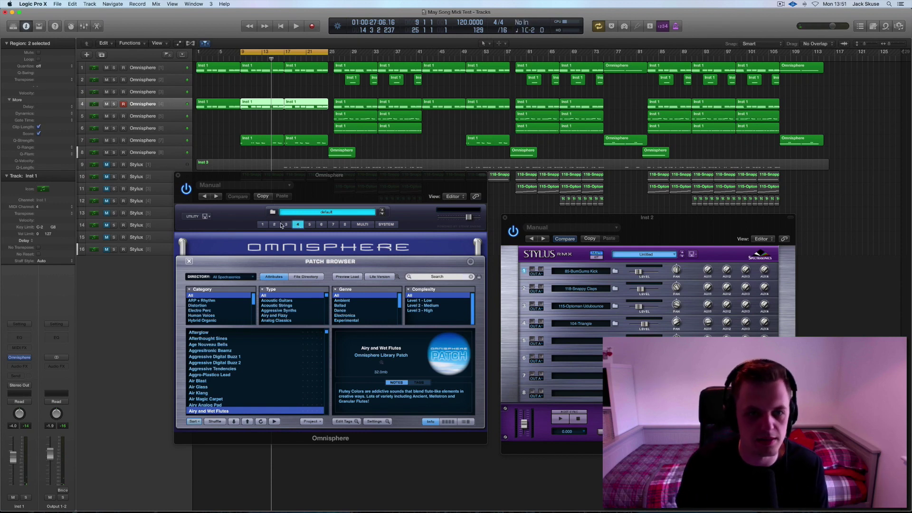
{"action": "left_click", "coordinate": [364, 225]}
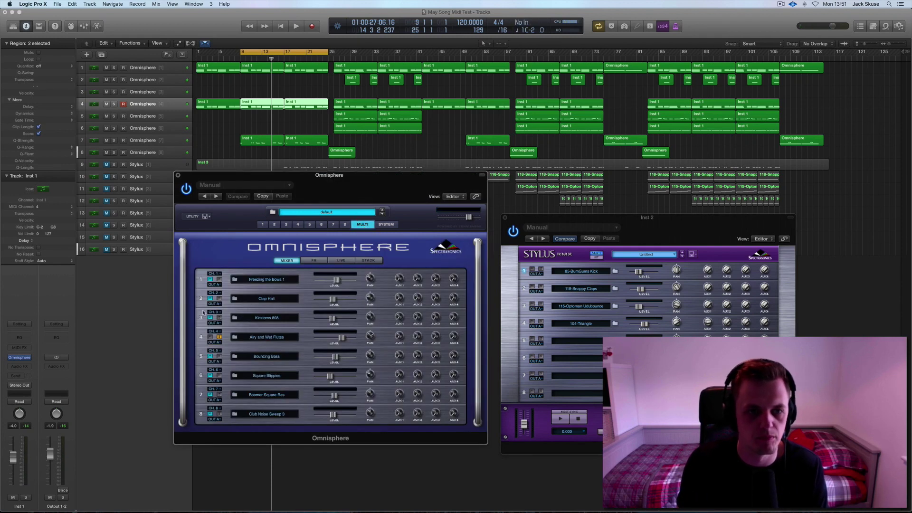
Step: Solo Freezing the Bows 1 alongside Airy and Wet Flutes and play the two parts together
{"action": "left_click", "coordinate": [218, 279]}
{"action": "key", "text": "space"}
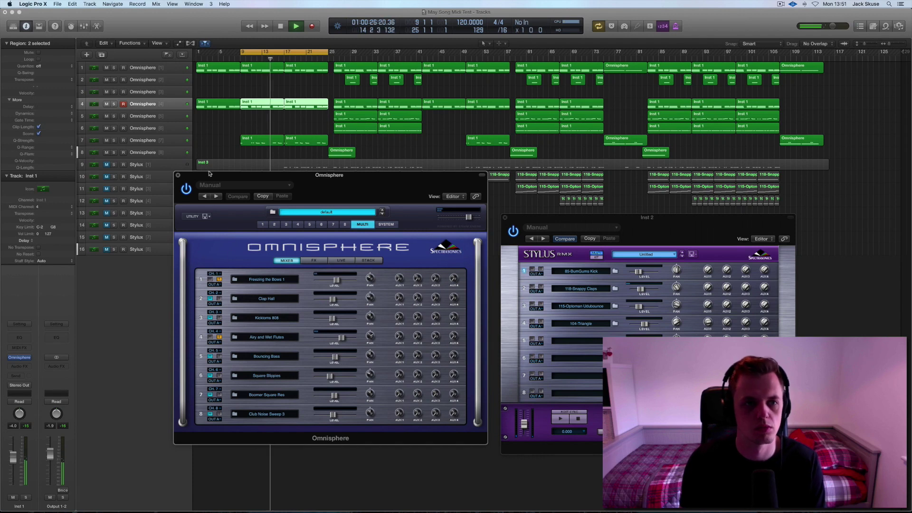
{"action": "key", "text": "space"}
Step: Play the soloed Boomer Square Res together with Freezing the Bows 1 and Airy and Wet Flutes, moving the Omnisphere window off the tracks
{"action": "left_click_drag", "start_coordinate": [189, 174], "coordinate": [217, 168]}
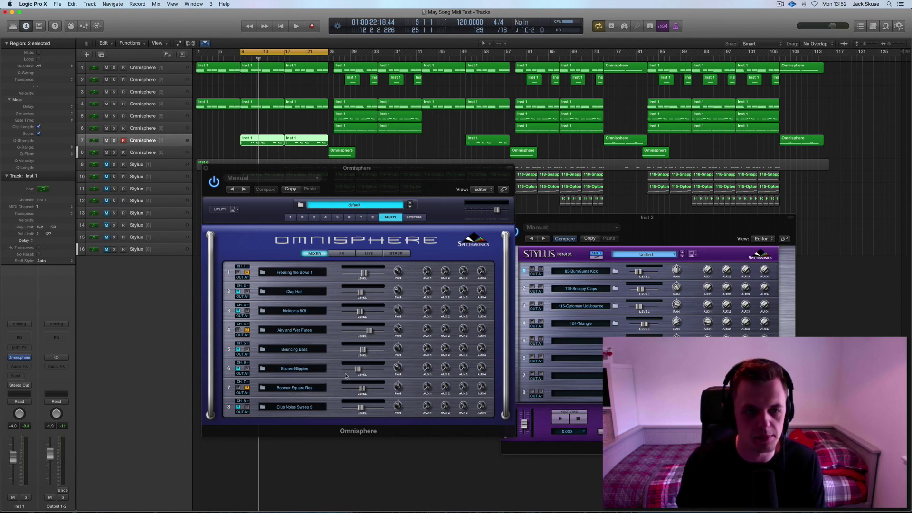
{"action": "key", "text": "space"}
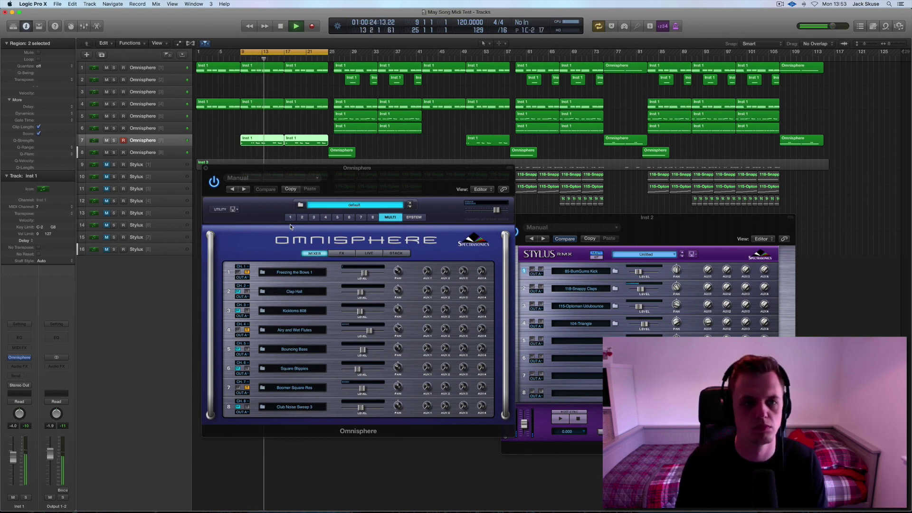
{"action": "left_click_drag", "start_coordinate": [294, 167], "coordinate": [306, 232]}
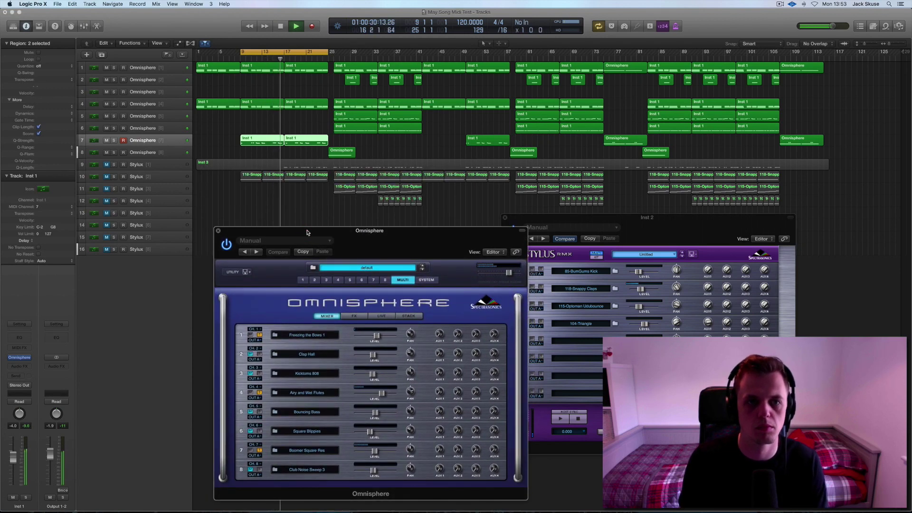
{"action": "key", "text": "space"}
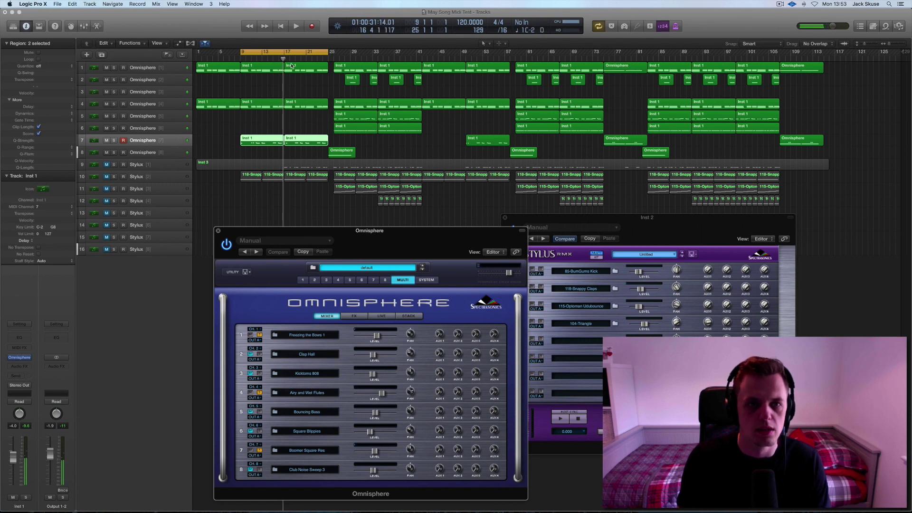
Step: Turn off the cycle range and play the arrangement briefly from bar 9
{"action": "left_click", "coordinate": [257, 55]}
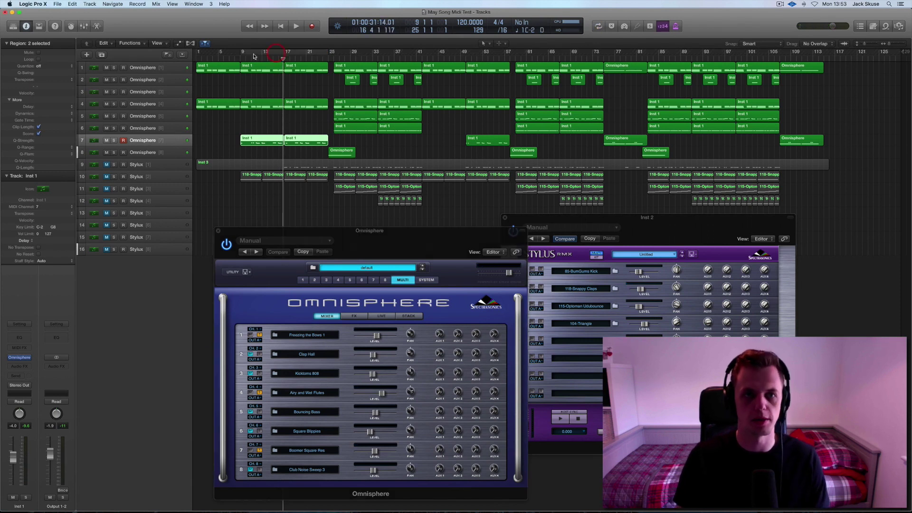
{"action": "left_click", "coordinate": [241, 57]}
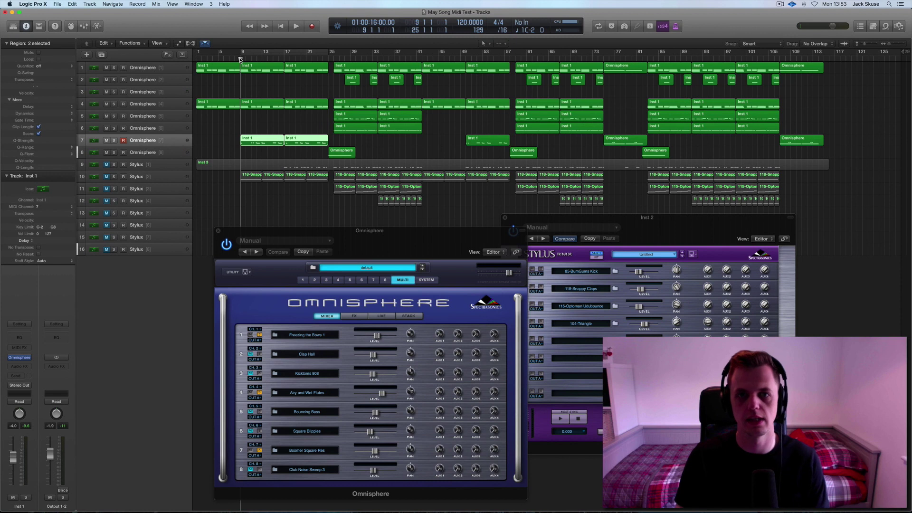
{"action": "key", "text": "space"}
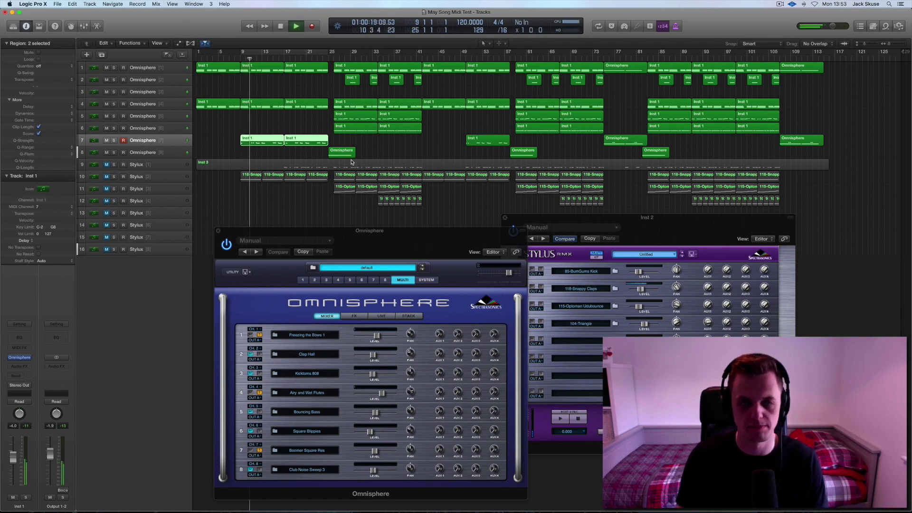
{"action": "key", "text": "space"}
{"action": "left_click_drag", "start_coordinate": [370, 231], "coordinate": [357, 222]}
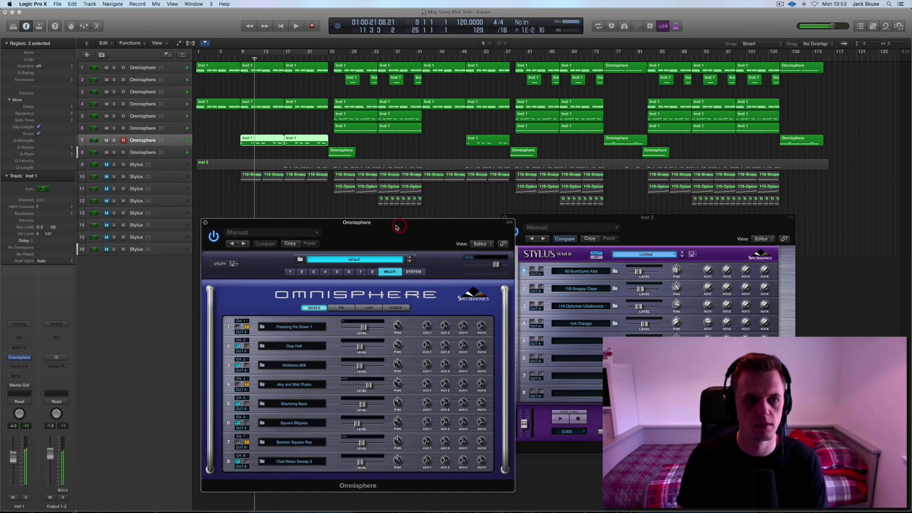
Step: Unmute the Stylus tracks and solo only the Snappy Claps part in Stylus RMX
{"action": "left_click", "coordinate": [107, 164]}
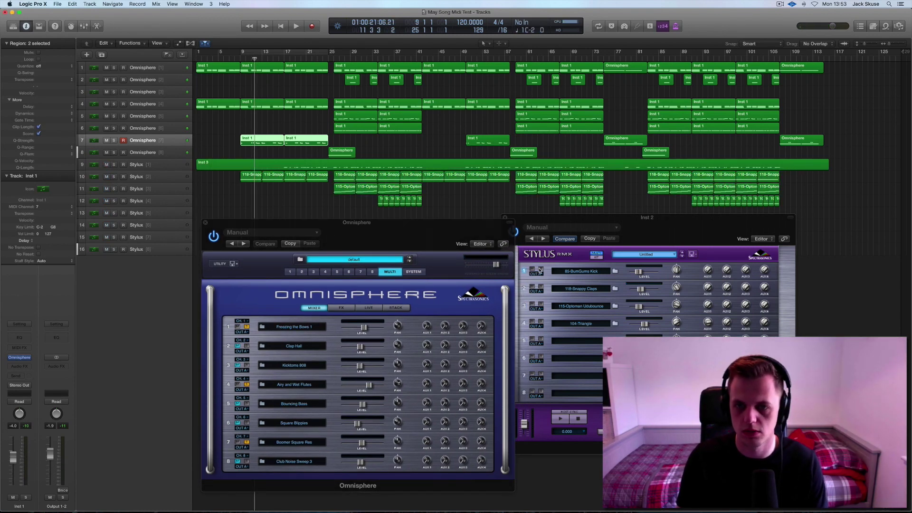
{"action": "left_click", "coordinate": [540, 270]}
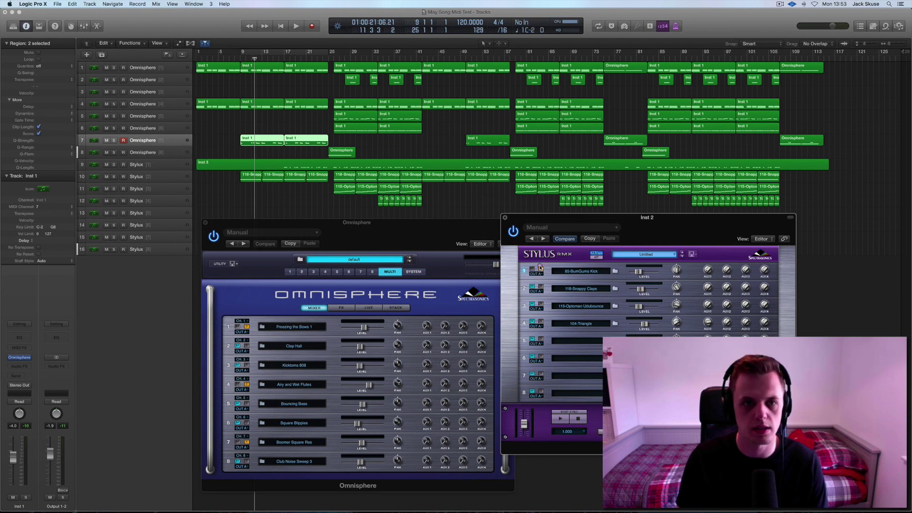
{"action": "left_click", "coordinate": [541, 270]}
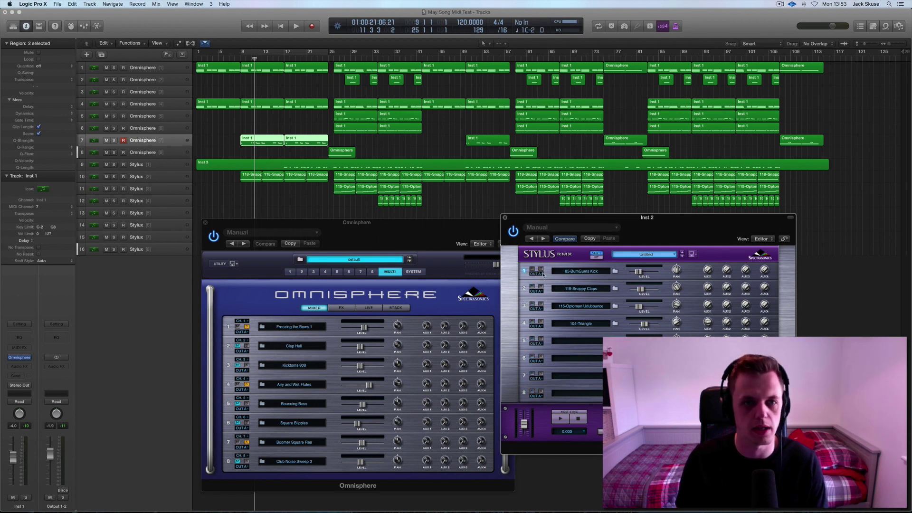
{"action": "left_click", "coordinate": [541, 287]}
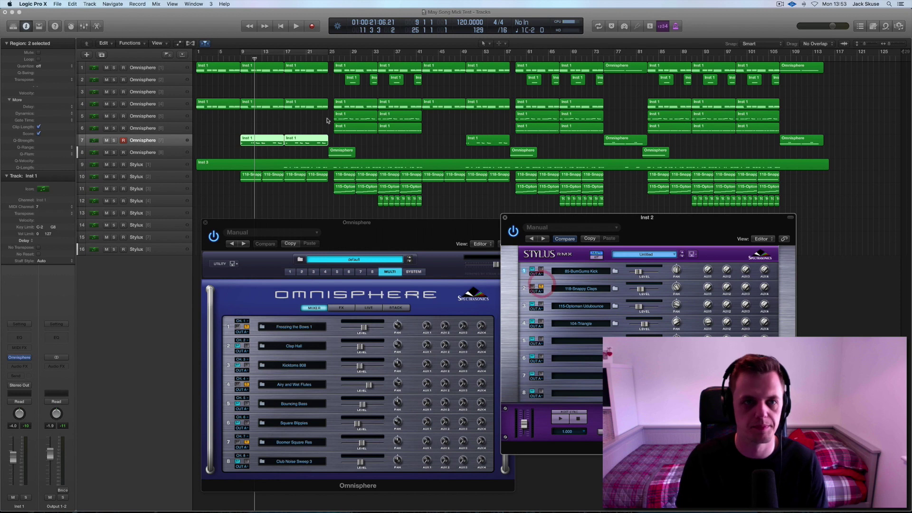
Step: Play the arrangement from bar 9 with the Snappy Claps and place the Omnisphere window beside Stylus RMX
{"action": "left_click", "coordinate": [241, 60]}
{"action": "key", "text": "space"}
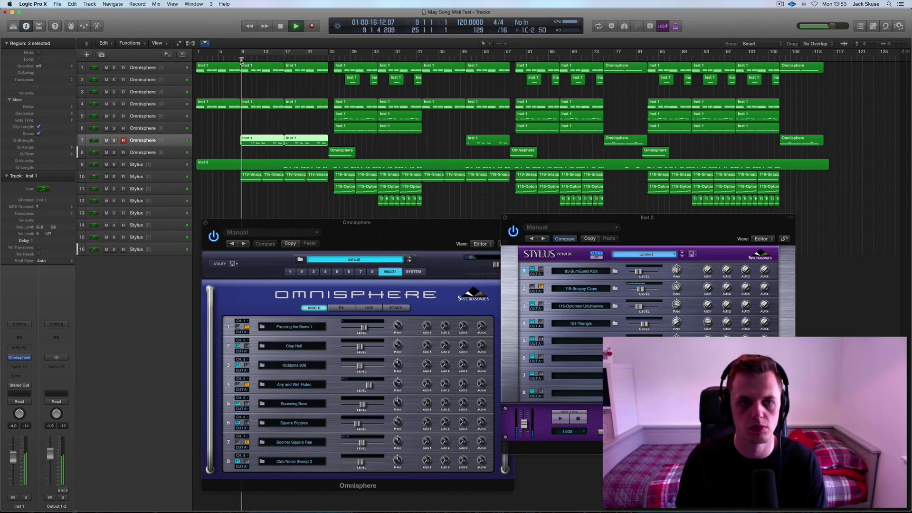
{"action": "left_click_drag", "start_coordinate": [473, 229], "coordinate": [455, 224]}
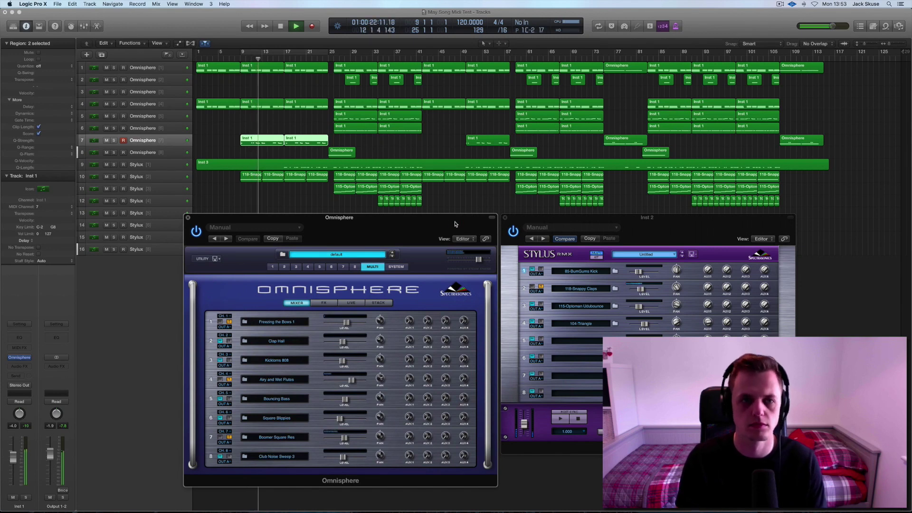
{"action": "key", "text": "space"}
Step: Solo the BumGums Kick part in Stylus RMX and play the arrangement from just before bar 17
{"action": "left_click", "coordinate": [278, 60]}
{"action": "left_click", "coordinate": [282, 59]}
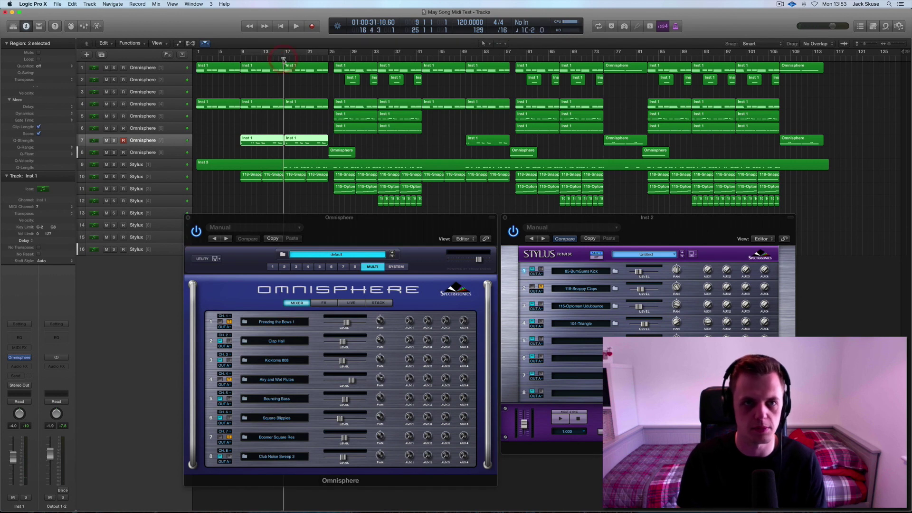
{"action": "left_click", "coordinate": [542, 272]}
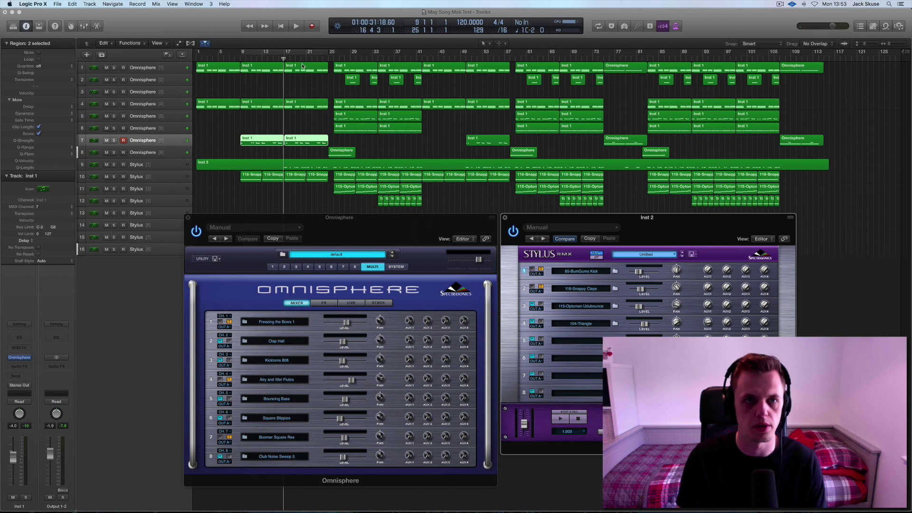
{"action": "key", "text": "space"}
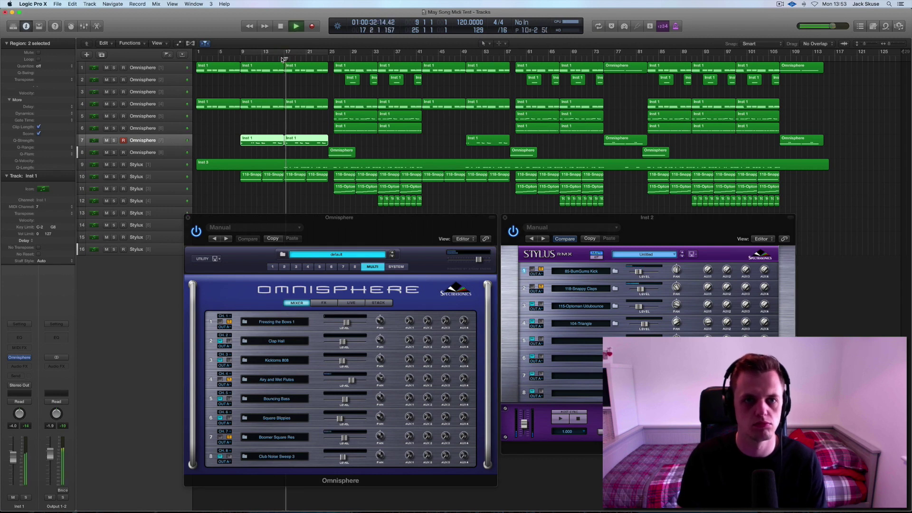
{"action": "left_click", "coordinate": [277, 58]}
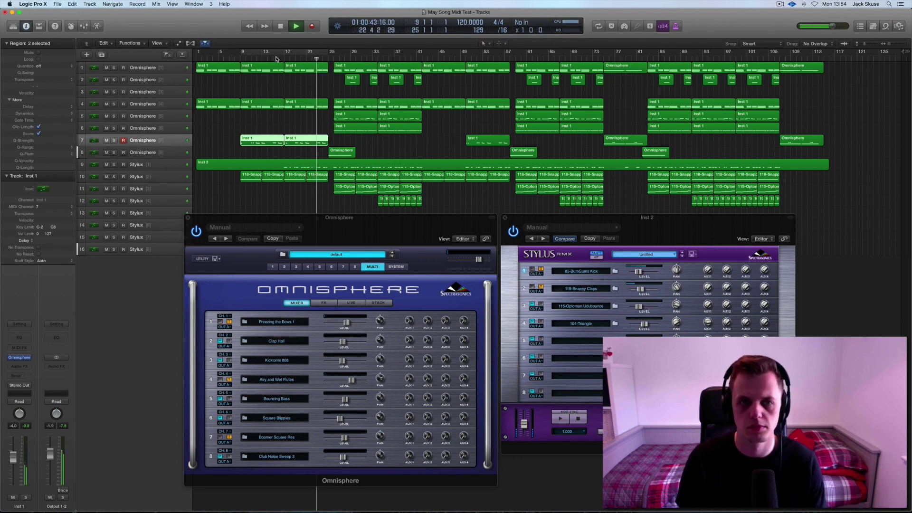
{"action": "key", "text": "space"}
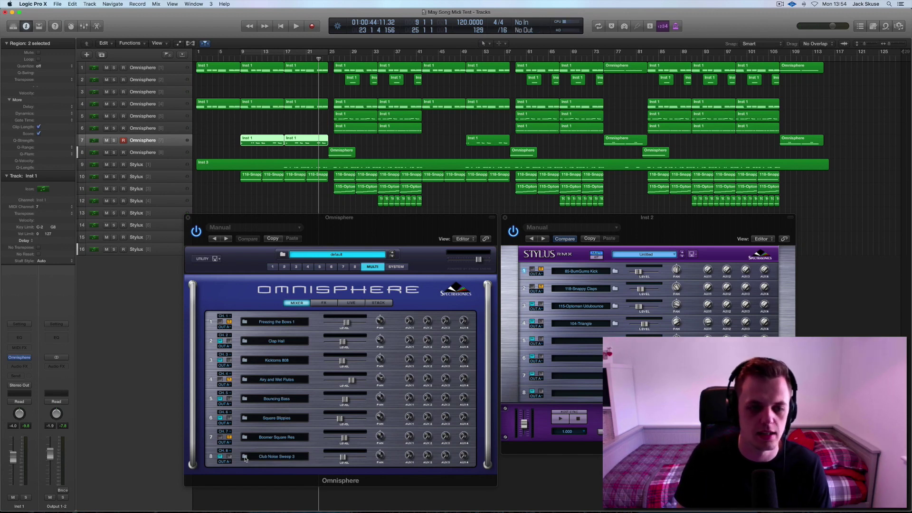
Step: Solo the Club Noise Sweep 3 part in Omnisphere, select its track, and play the arrangement from bar 23
{"action": "left_click", "coordinate": [230, 457]}
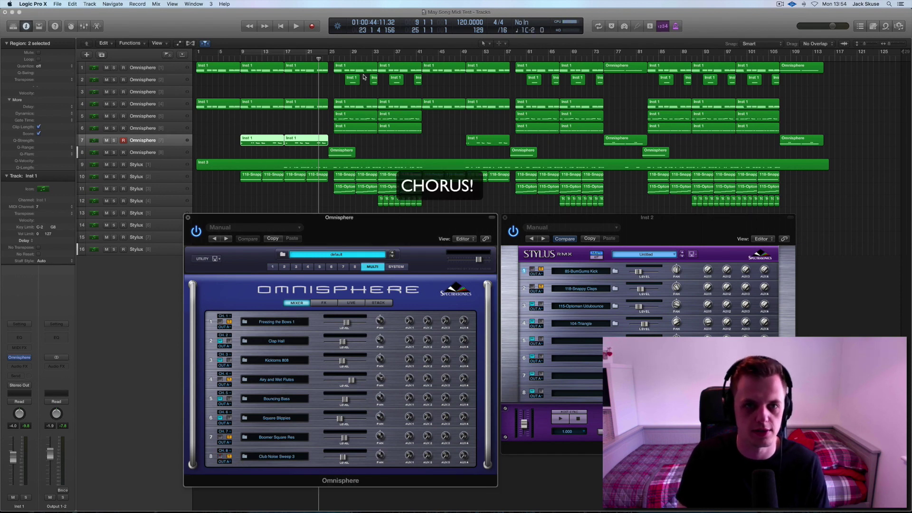
{"action": "left_click_drag", "start_coordinate": [328, 59], "coordinate": [323, 59]}
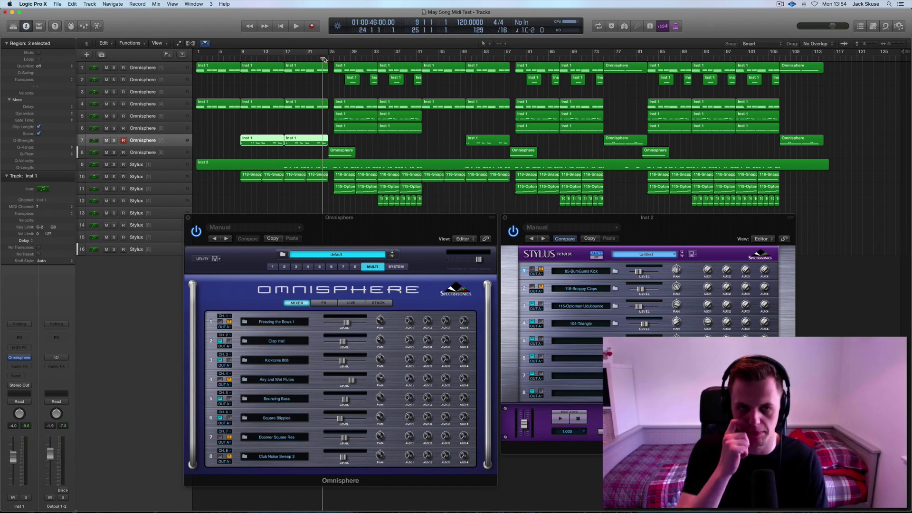
{"action": "left_click", "coordinate": [174, 152]}
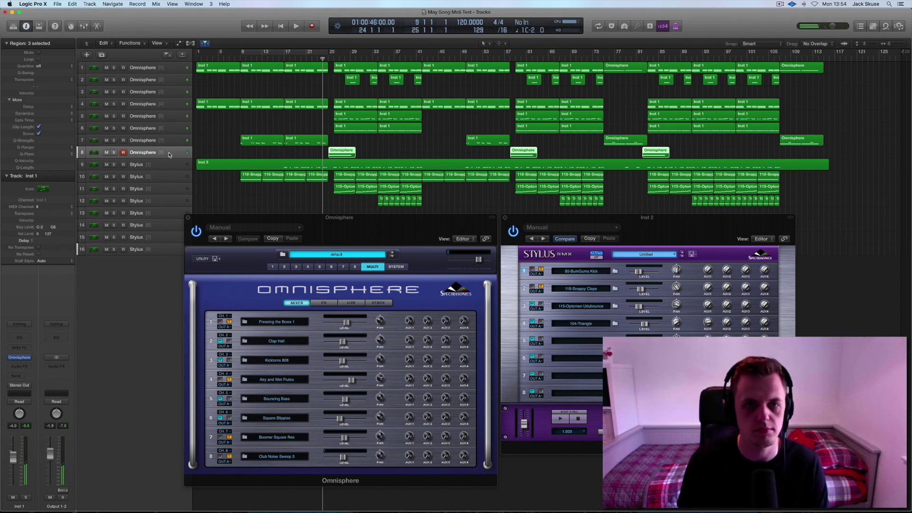
{"action": "left_click", "coordinate": [317, 60]}
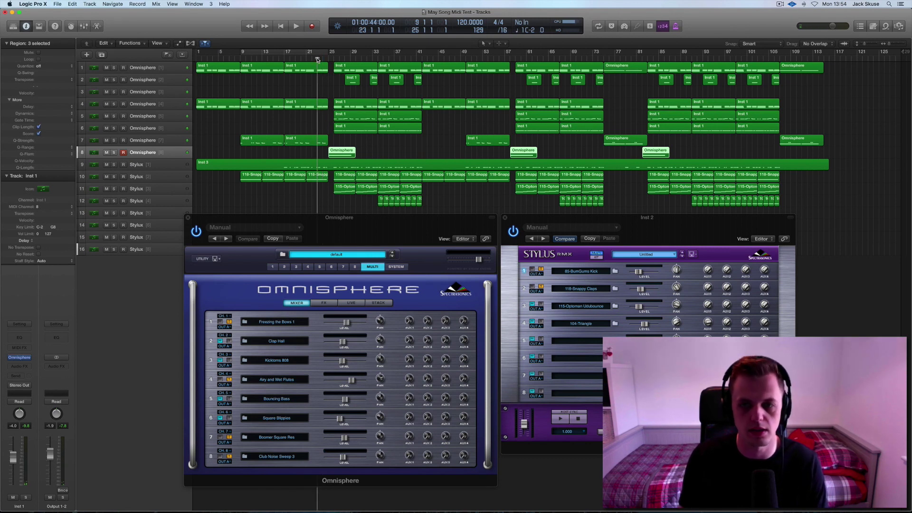
{"action": "key", "text": "space"}
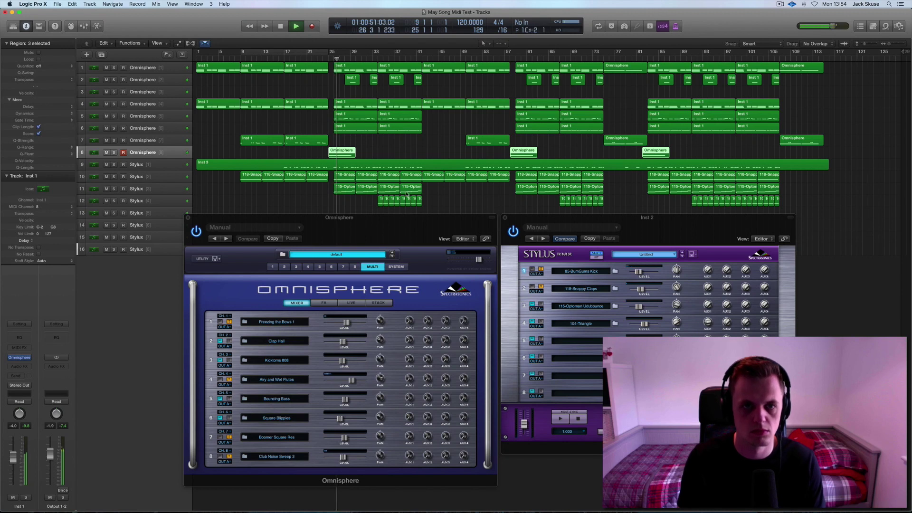
{"action": "key", "text": "space"}
Step: Replay the noise sweep leading into the chorus from bar 24
{"action": "left_click", "coordinate": [322, 59]}
{"action": "key", "text": "space"}
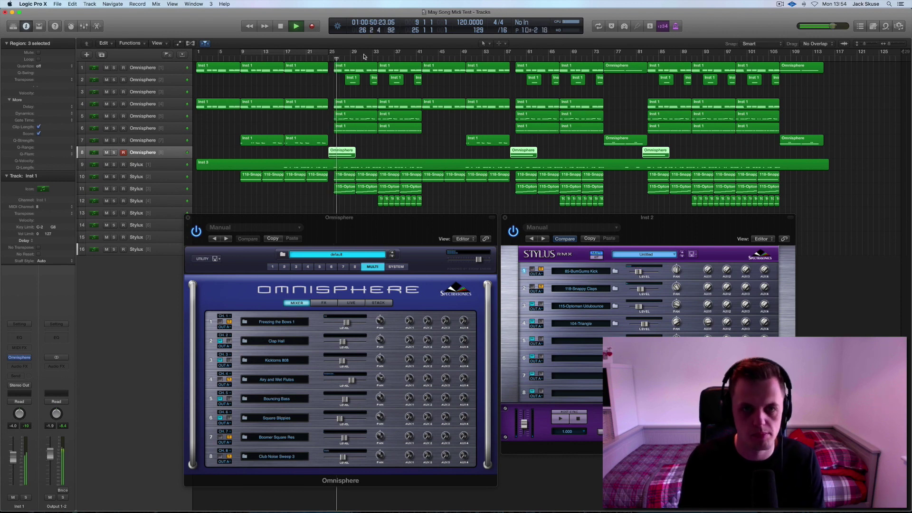
{"action": "key", "text": "space"}
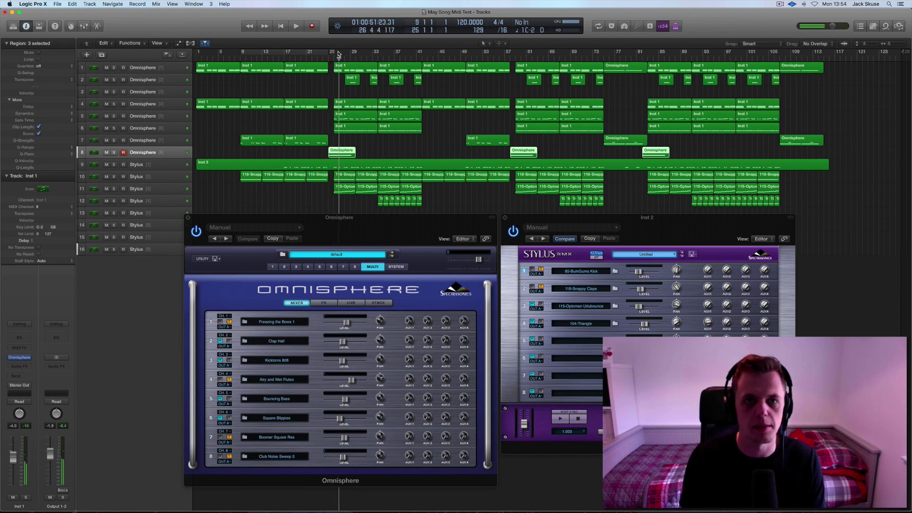
Step: Set a cycle range over bars 26 to 42 and solo the 115-Optoman Udubounce part in Stylus RMX
{"action": "left_click_drag", "start_coordinate": [335, 53], "coordinate": [421, 65]}
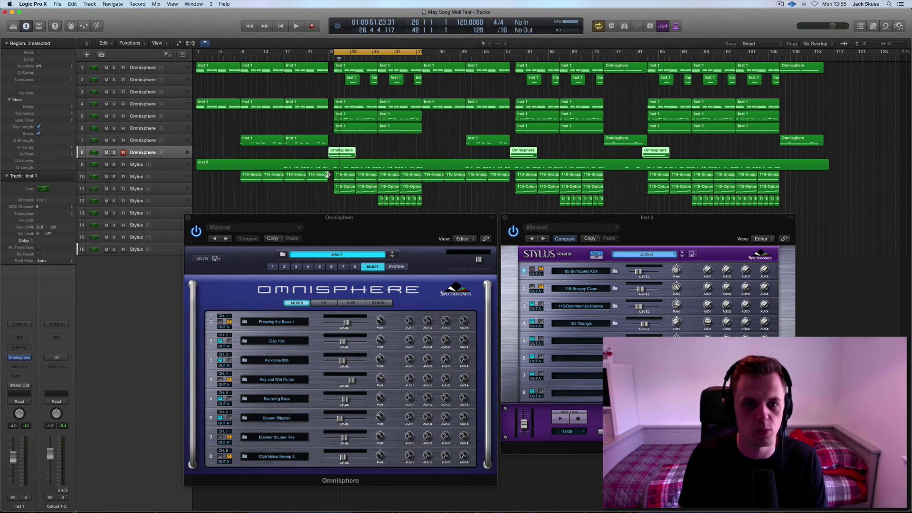
{"action": "key", "text": "space"}
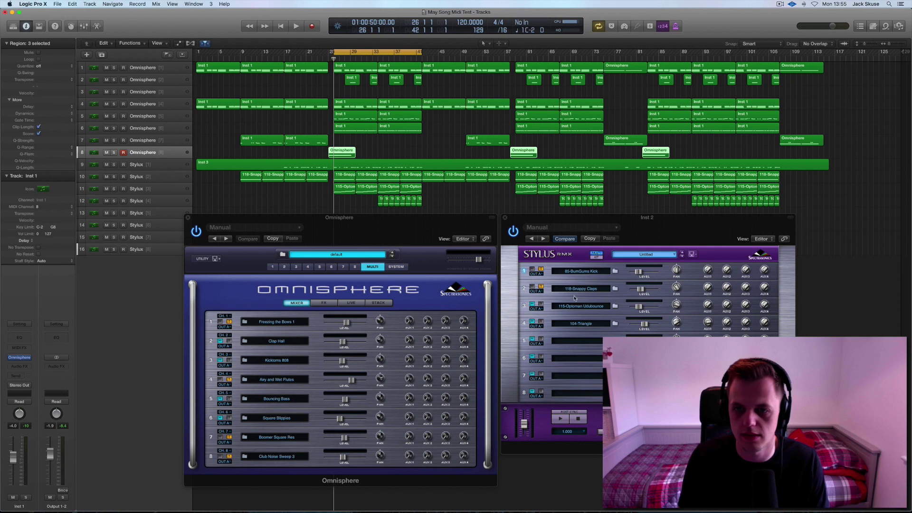
{"action": "left_click", "coordinate": [541, 305]}
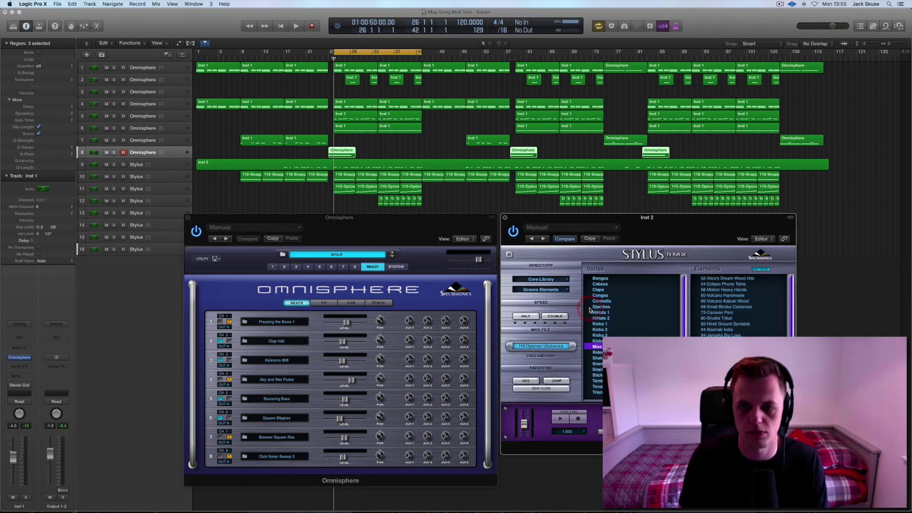
{"action": "left_click", "coordinate": [589, 347]}
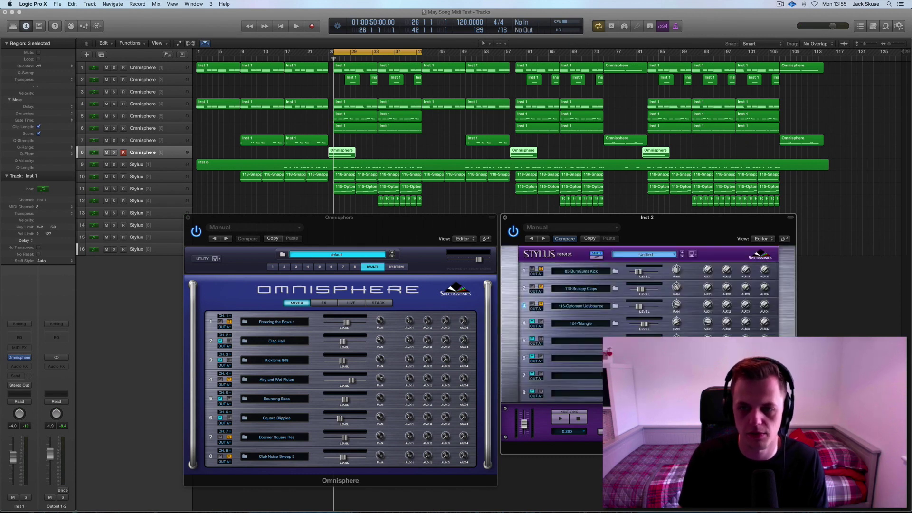
Step: Turn off the cycle range and play the first half of the chorus from just before bar 26
{"action": "left_click", "coordinate": [336, 51]}
{"action": "left_click", "coordinate": [330, 58]}
{"action": "key", "text": "space"}
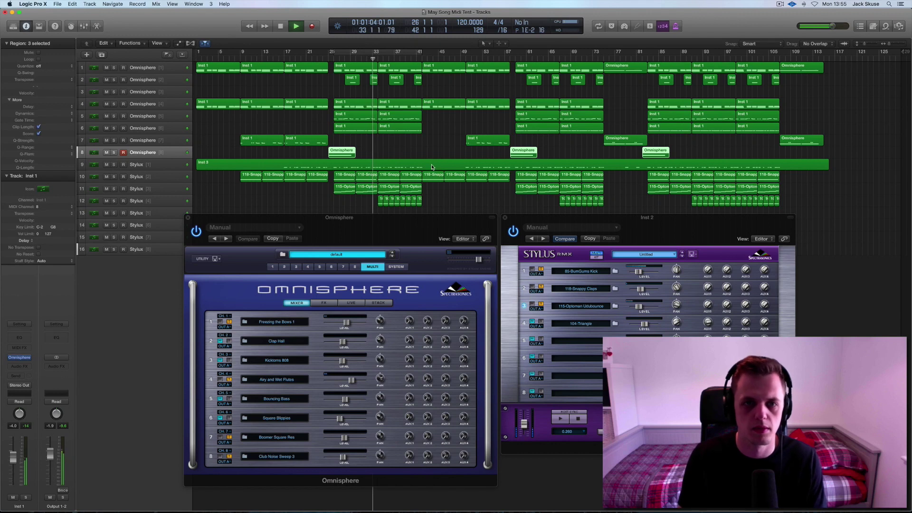
{"action": "key", "text": "space"}
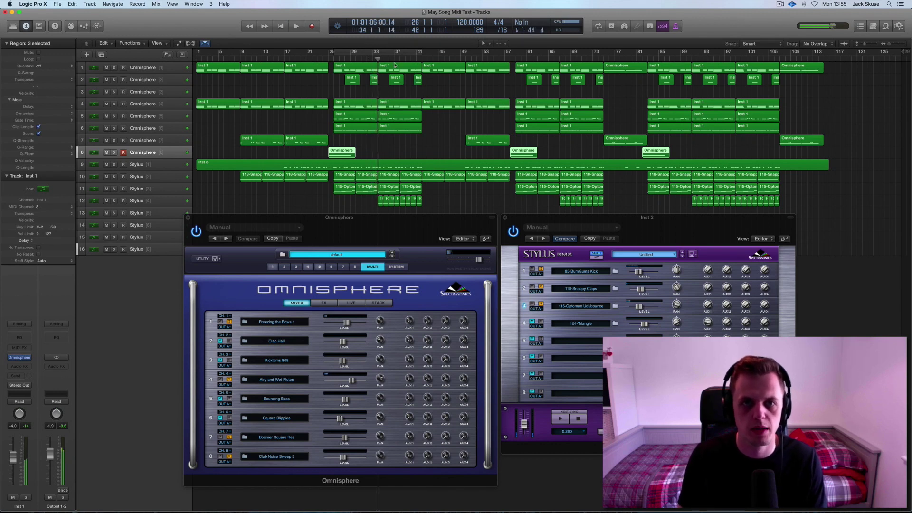
Step: Set the cycle range to bars 34 to 42 and place the playhead at bar 34
{"action": "left_click", "coordinate": [382, 53]}
{"action": "left_click", "coordinate": [378, 53]}
{"action": "left_click", "coordinate": [375, 53]}
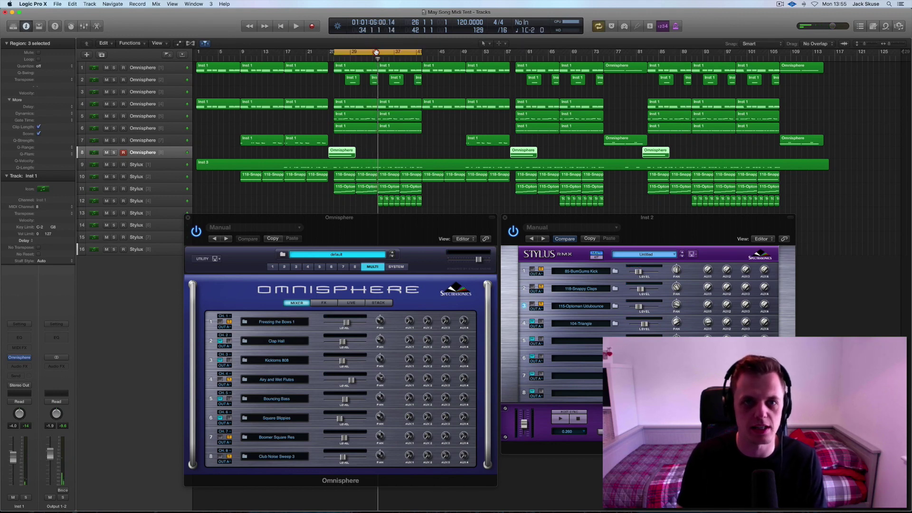
{"action": "left_click_drag", "start_coordinate": [374, 54], "coordinate": [421, 54]}
{"action": "left_click", "coordinate": [376, 59]}
{"action": "left_click", "coordinate": [377, 60]}
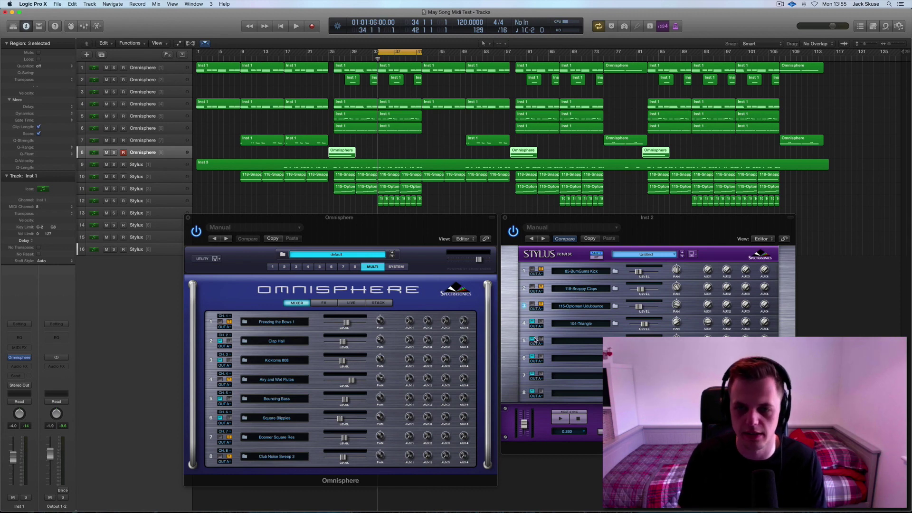
Step: Select the 104-Triangle element in the Stylus RMX browser and play the arrangement from just before bar 34
{"action": "left_click", "coordinate": [579, 323]}
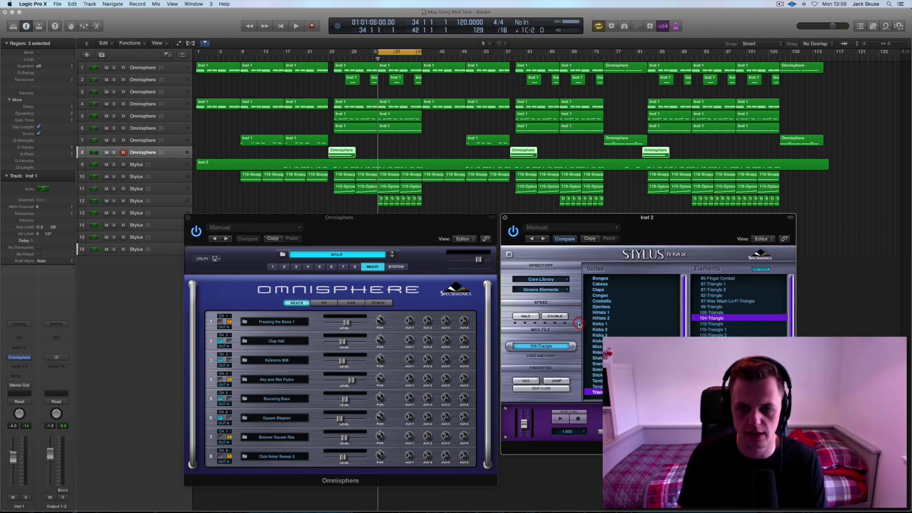
{"action": "left_click", "coordinate": [717, 318]}
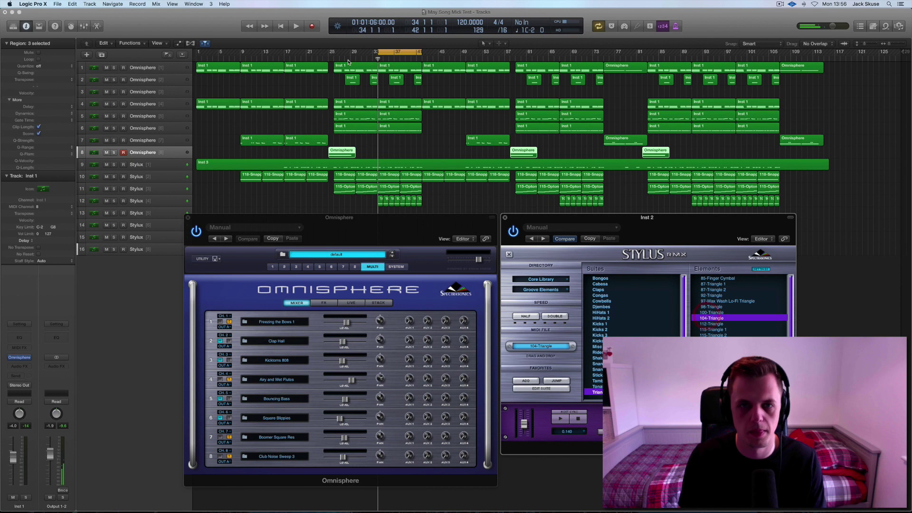
{"action": "left_click", "coordinate": [375, 58]}
{"action": "key", "text": "space"}
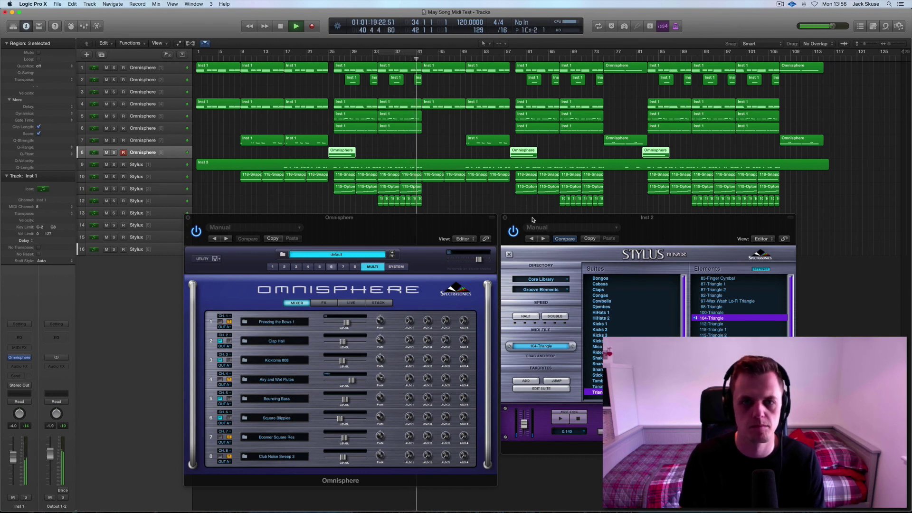
{"action": "key", "text": "space"}
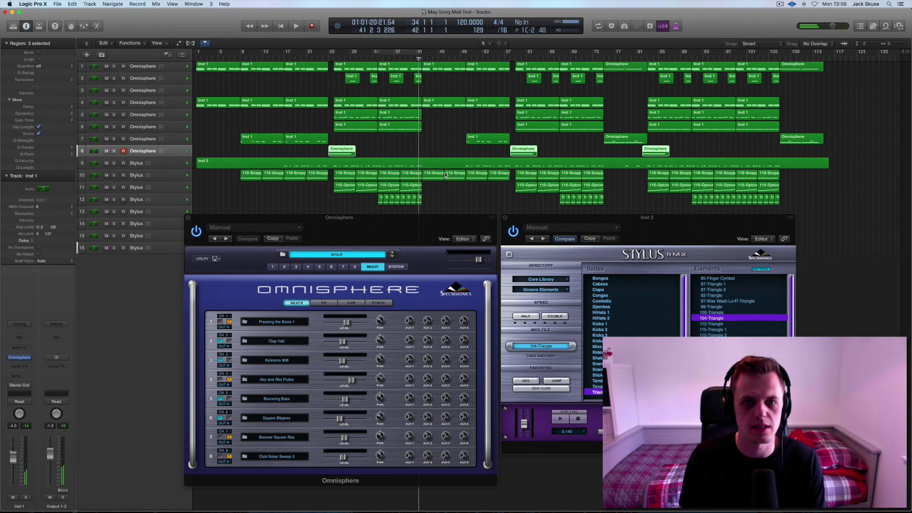
Step: Select Stylus tracks 9 to 12 one after another to examine their regions, moving the Omnisphere window lower
{"action": "left_click", "coordinate": [160, 165]}
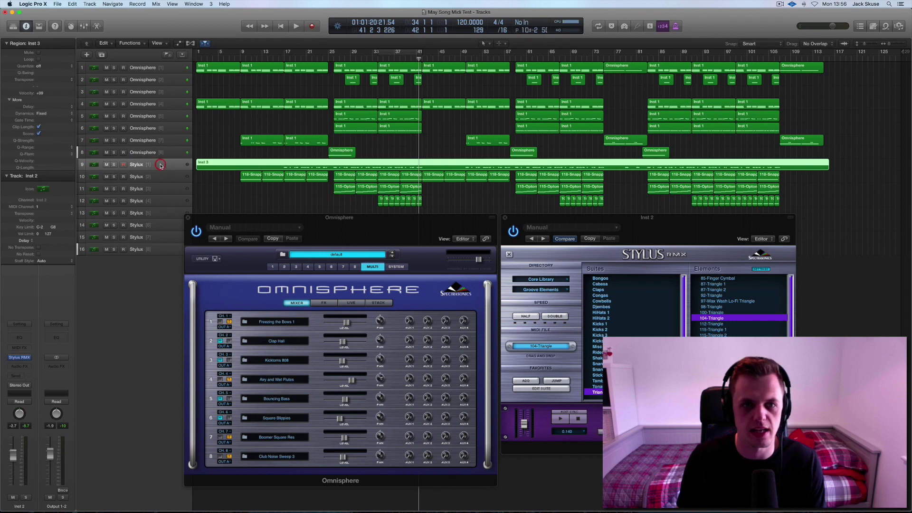
{"action": "left_click", "coordinate": [159, 177]}
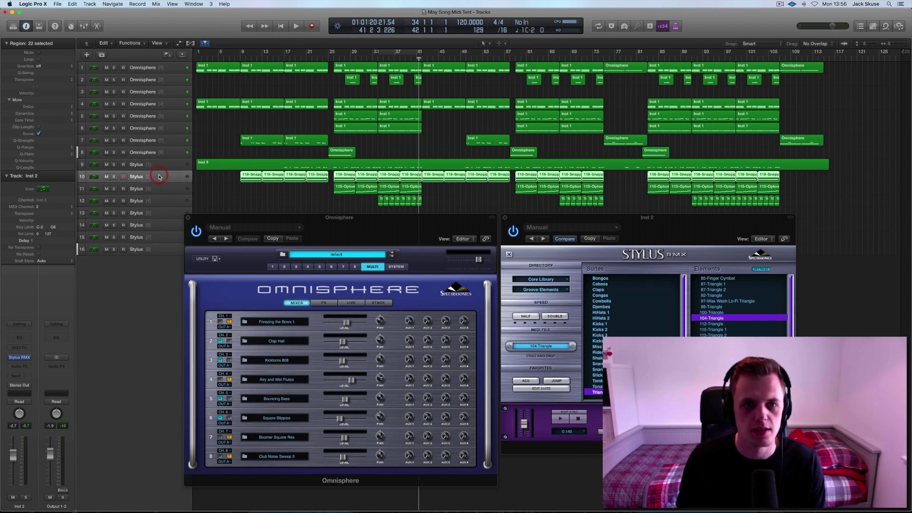
{"action": "left_click", "coordinate": [162, 189]}
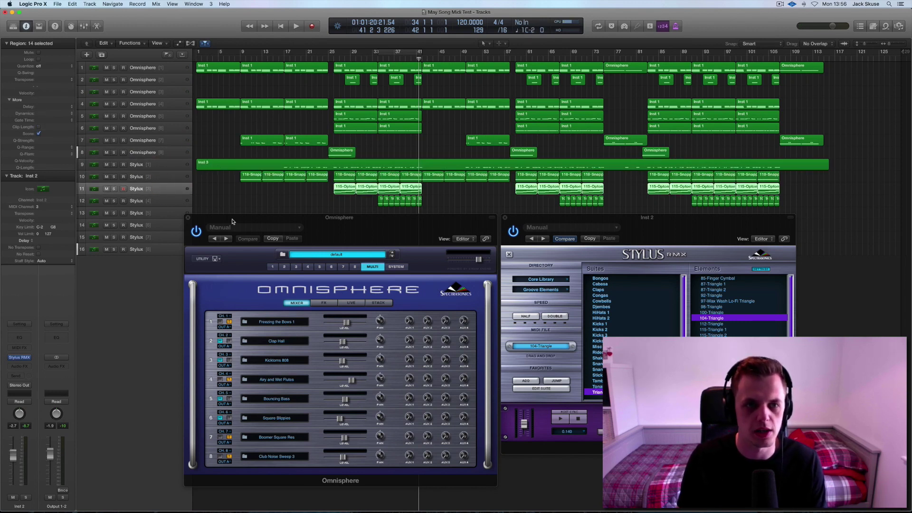
{"action": "left_click_drag", "start_coordinate": [233, 222], "coordinate": [234, 242]}
{"action": "left_click", "coordinate": [149, 200]}
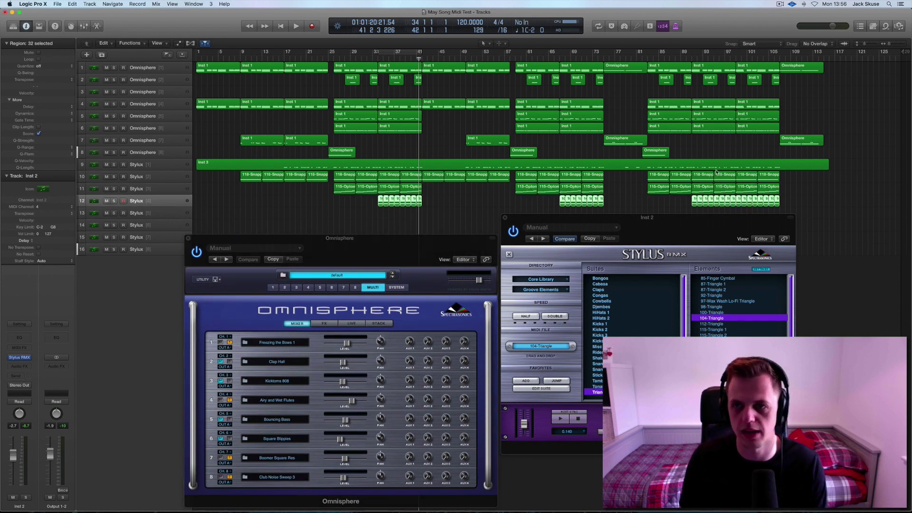
{"action": "left_click", "coordinate": [146, 167]}
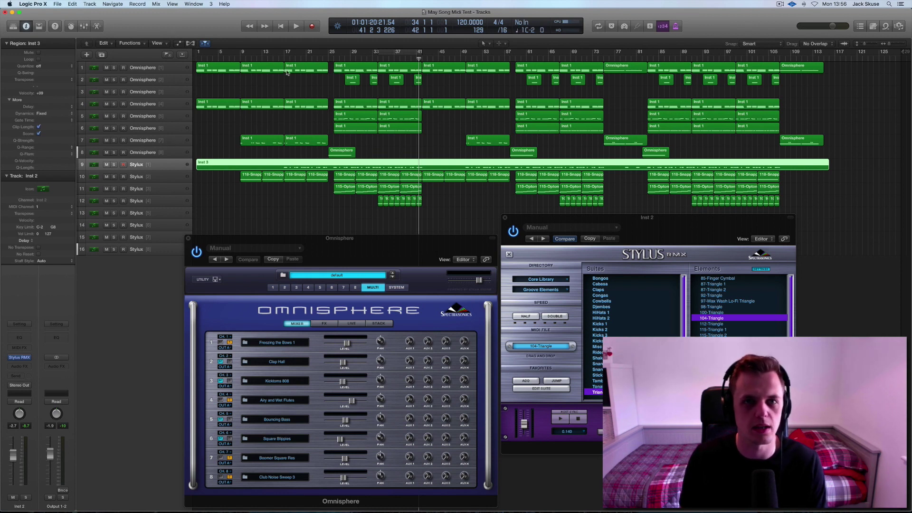
Step: Set the cycle range to bars 26 to 42 and close the Stylus RMX window, keeping Omnisphere open over the tracks
{"action": "left_click", "coordinate": [396, 53]}
{"action": "left_click_drag", "start_coordinate": [336, 53], "coordinate": [419, 53]}
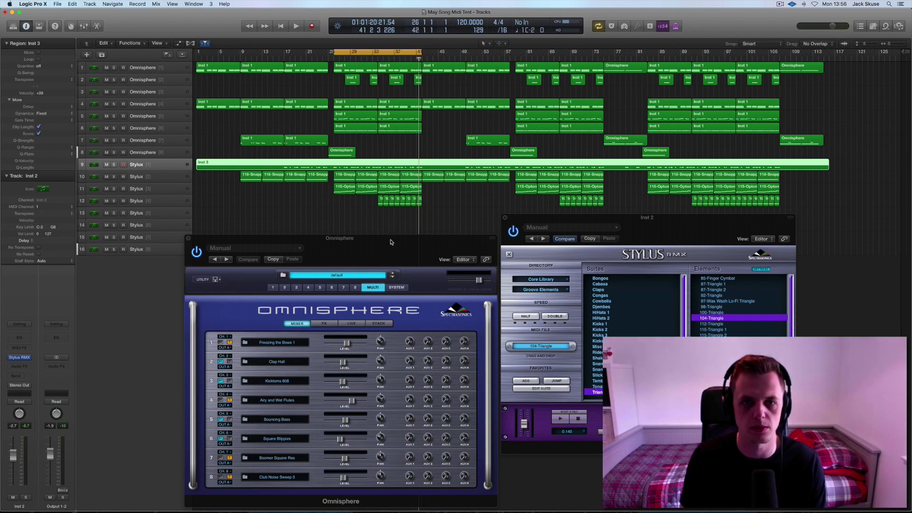
{"action": "left_click_drag", "start_coordinate": [389, 242], "coordinate": [535, 95]}
{"action": "left_click", "coordinate": [506, 220]}
Step: Play the cycled chorus briefly and solo all eight Omnisphere tracks
{"action": "key", "text": "space"}
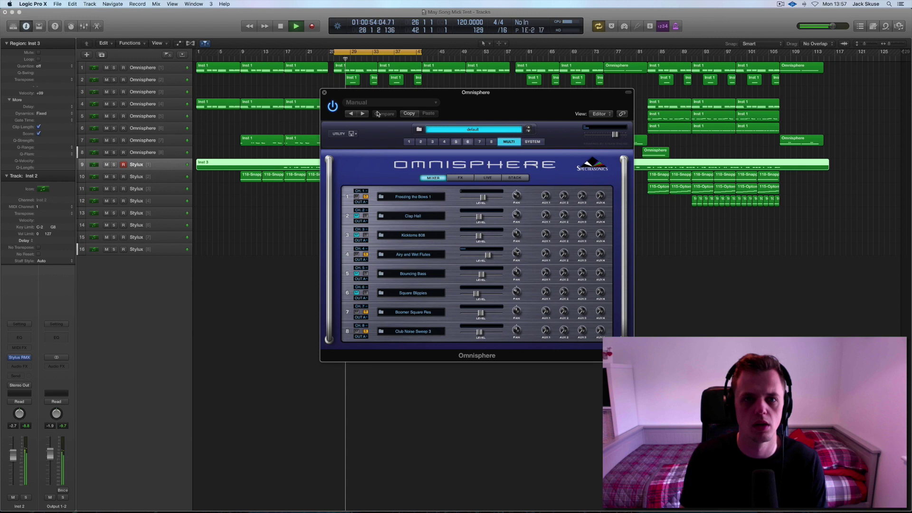
{"action": "left_click", "coordinate": [114, 152]}
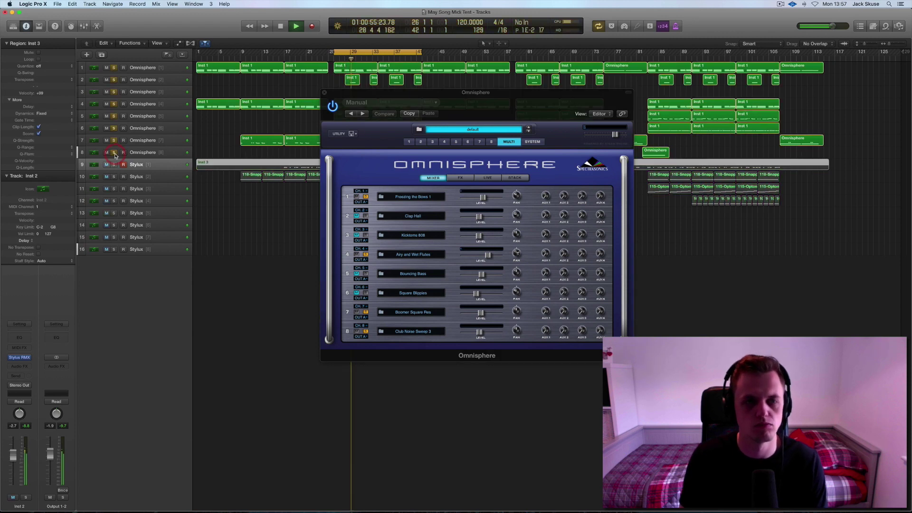
{"action": "key", "text": "space"}
Step: Move the Omnisphere window off the upper tracks and play the soloed tracks from about bar 28
{"action": "left_click", "coordinate": [367, 218]}
{"action": "left_click", "coordinate": [366, 217]}
{"action": "left_click_drag", "start_coordinate": [382, 97], "coordinate": [387, 129]}
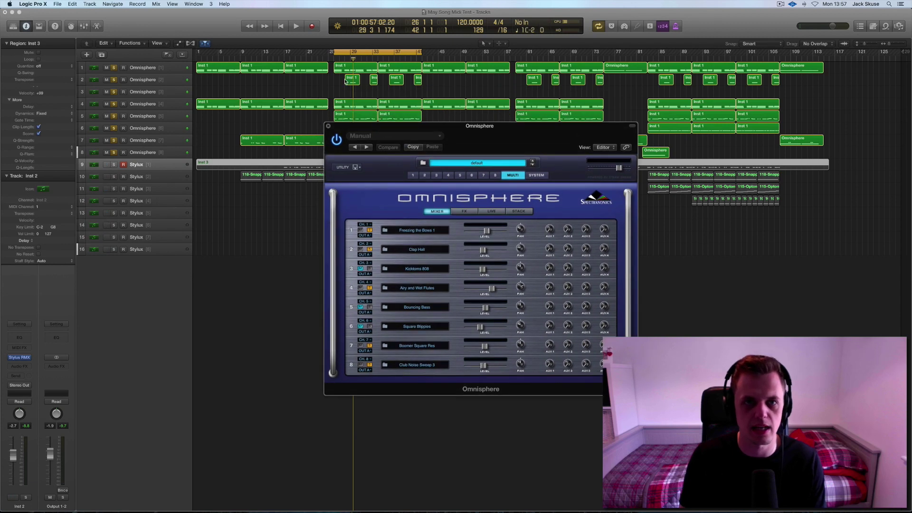
{"action": "left_click", "coordinate": [344, 59]}
{"action": "key", "text": "space"}
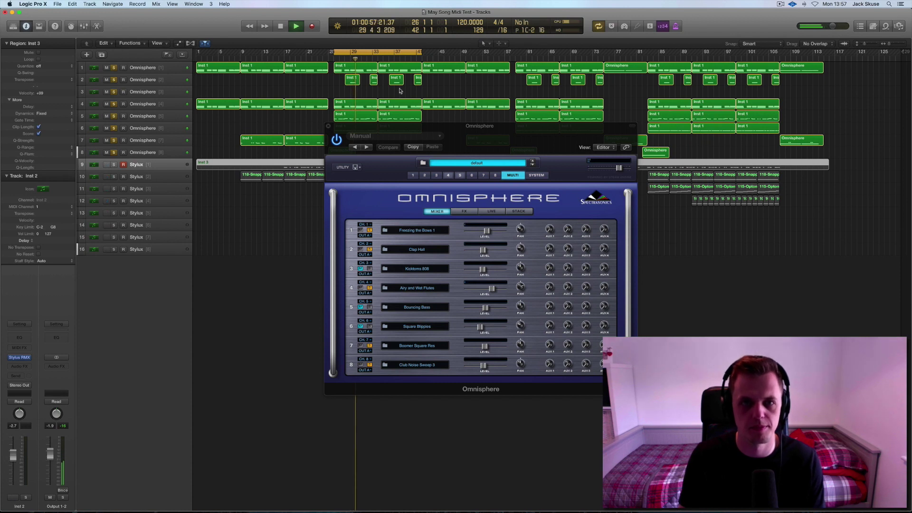
{"action": "left_click", "coordinate": [366, 59]}
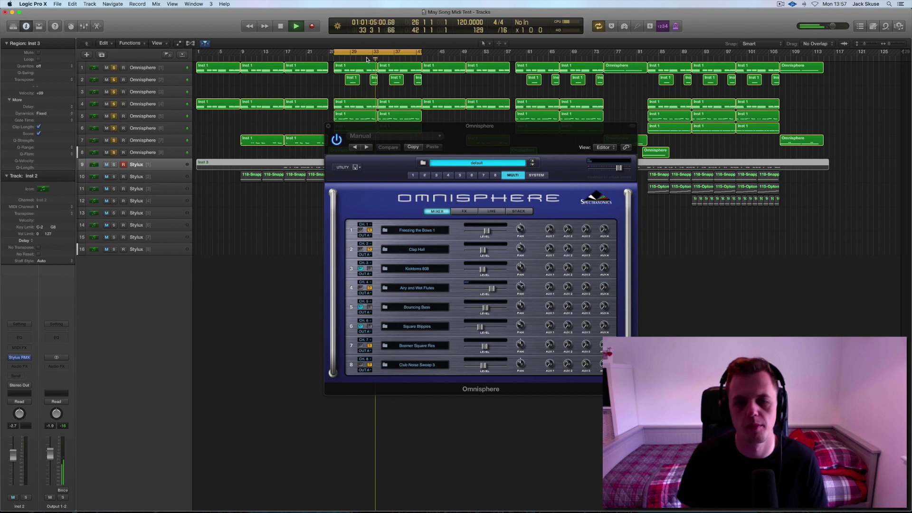
{"action": "key", "text": "space"}
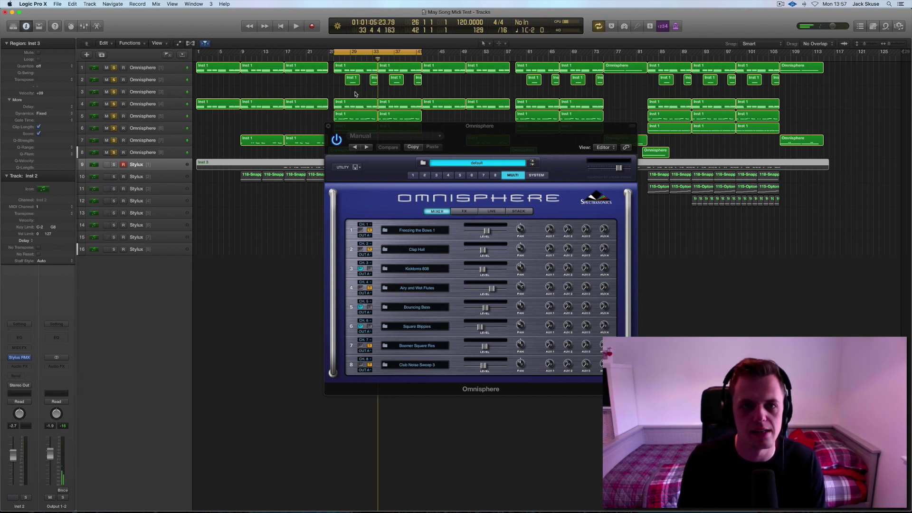
Step: Move the Omnisphere window below the Stylus tracks, select Omnisphere track 6 and solo the Bouncing Bass part in the mixer
{"action": "left_click_drag", "start_coordinate": [371, 131], "coordinate": [335, 222]}
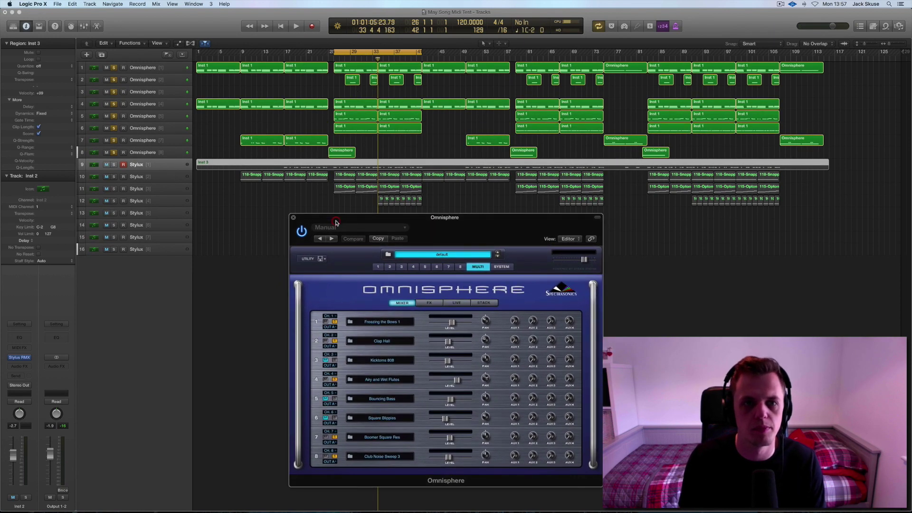
{"action": "left_click", "coordinate": [158, 143]}
{"action": "left_click", "coordinate": [144, 128]}
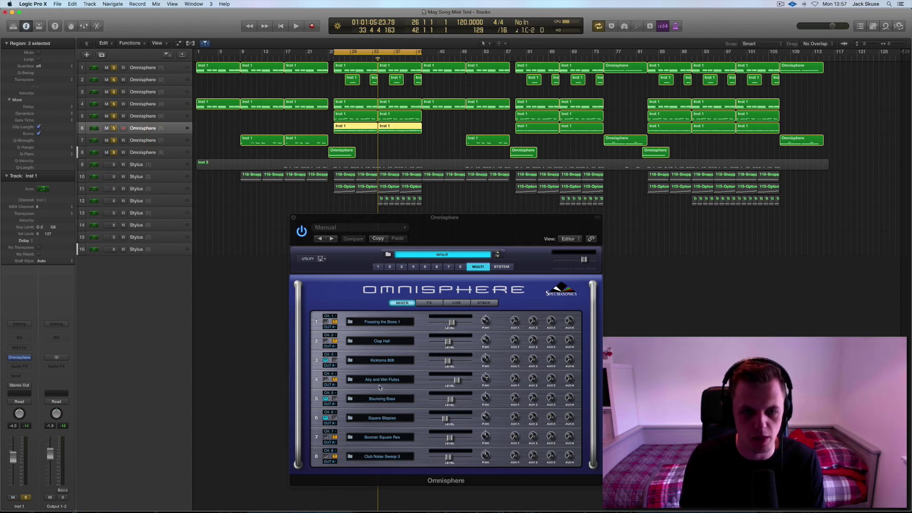
{"action": "left_click", "coordinate": [335, 399]}
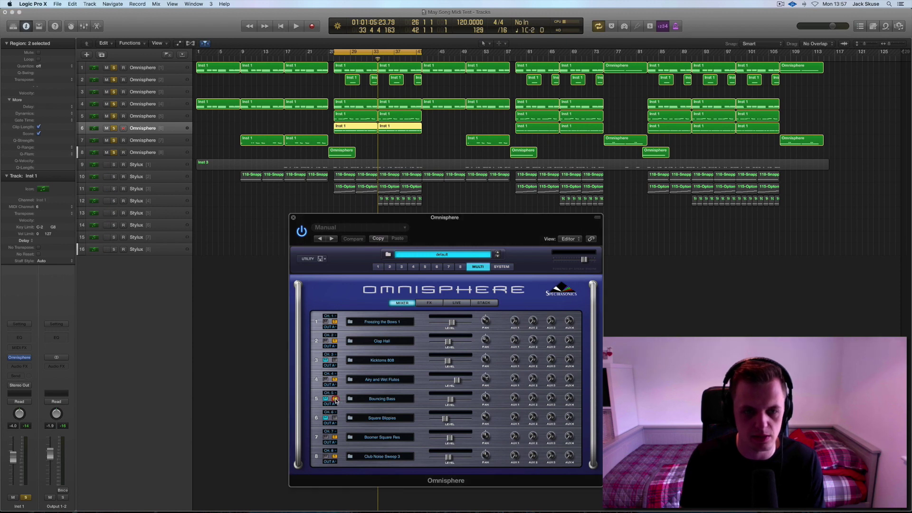
Step: Play the chorus from bar 26 to hear the Bouncing Bass, switching the Airy and Wet Flutes solo off and on
{"action": "left_click", "coordinate": [334, 59]}
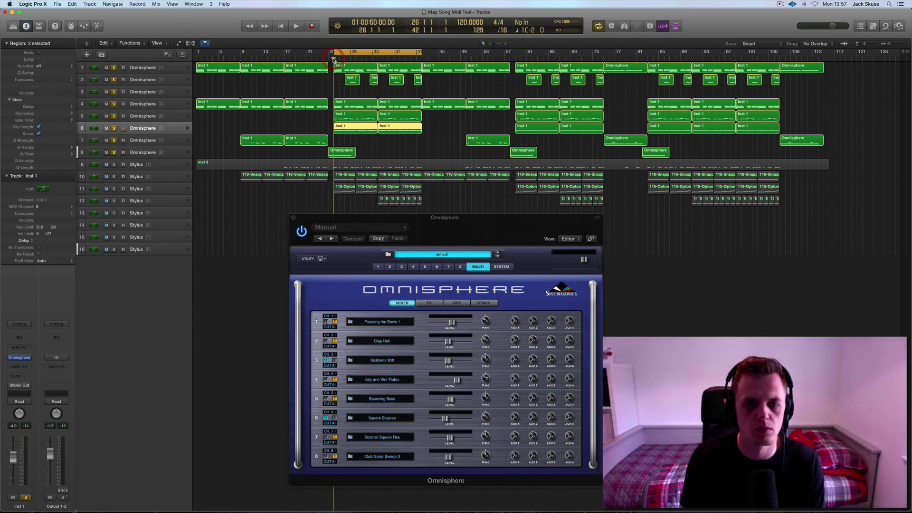
{"action": "key", "text": "space"}
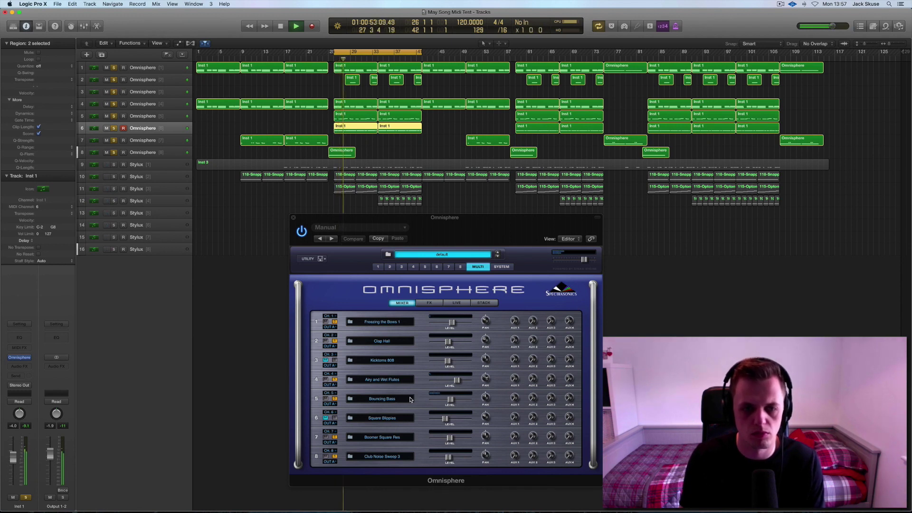
{"action": "left_click", "coordinate": [335, 379]}
{"action": "left_click", "coordinate": [335, 380]}
{"action": "key", "text": "space"}
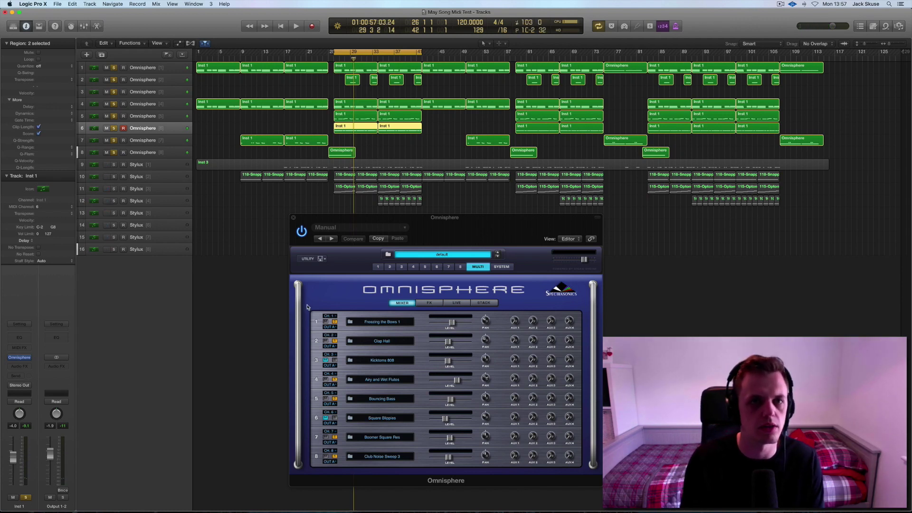
Step: Examine the Bouncing Bass patch in Omnisphere part 5 and select Omnisphere track 5
{"action": "left_click", "coordinate": [159, 137]}
{"action": "left_click", "coordinate": [157, 132]}
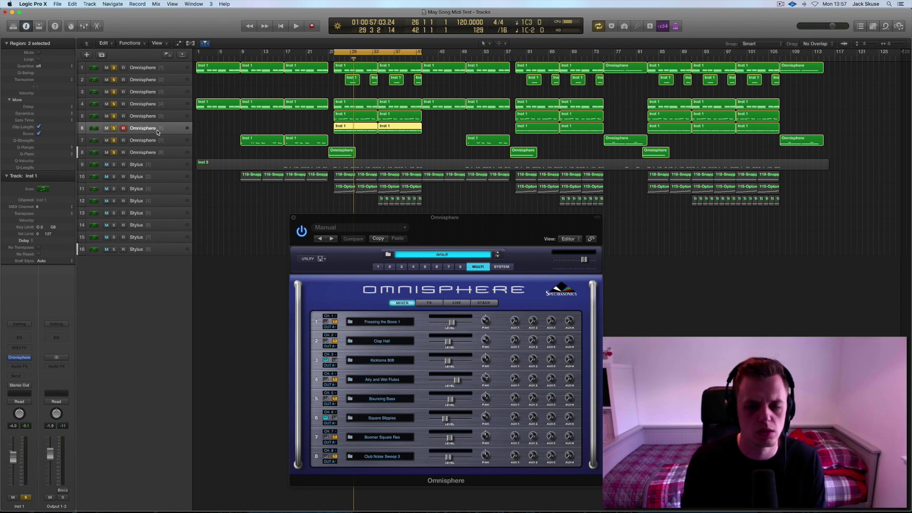
{"action": "left_click", "coordinate": [424, 267]}
{"action": "left_click", "coordinate": [158, 118]}
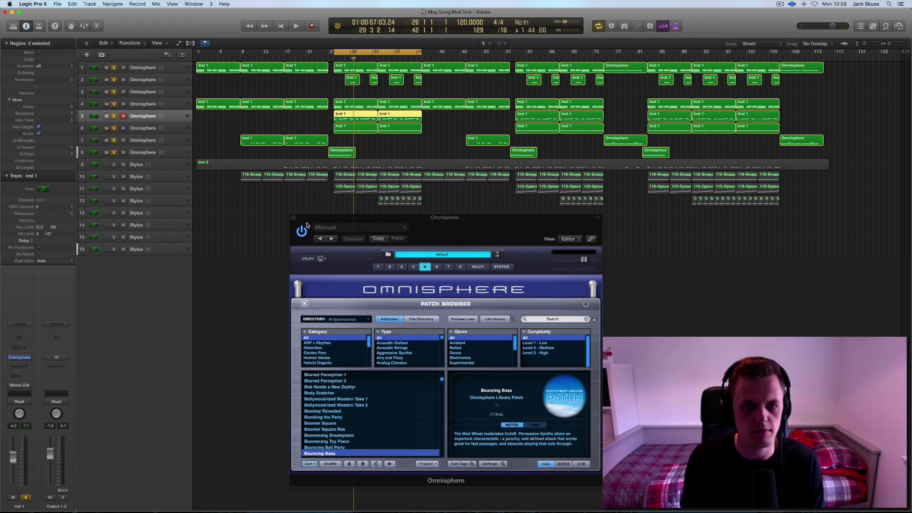
Step: Move the Omnisphere window higher, return to its Multi mixer and play the chorus with the bass
{"action": "left_click_drag", "start_coordinate": [322, 220], "coordinate": [258, 183]}
{"action": "left_click", "coordinate": [412, 228]}
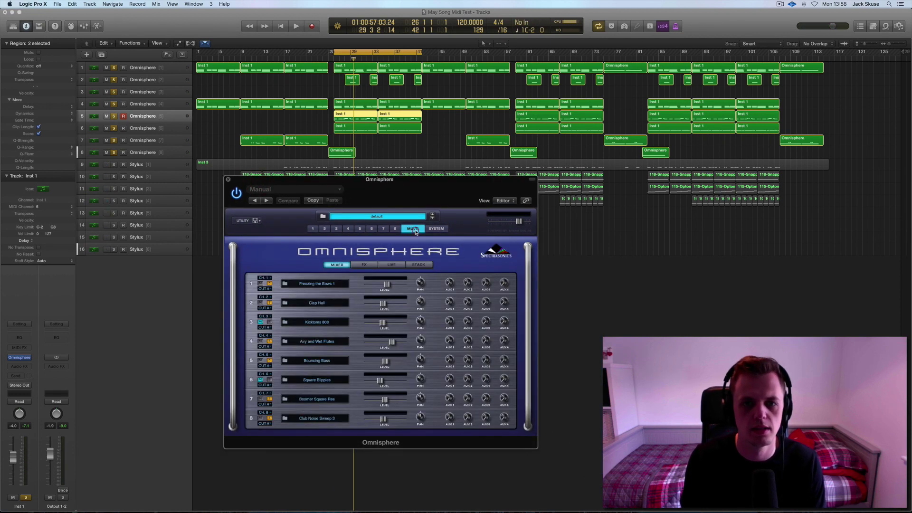
{"action": "key", "text": "space"}
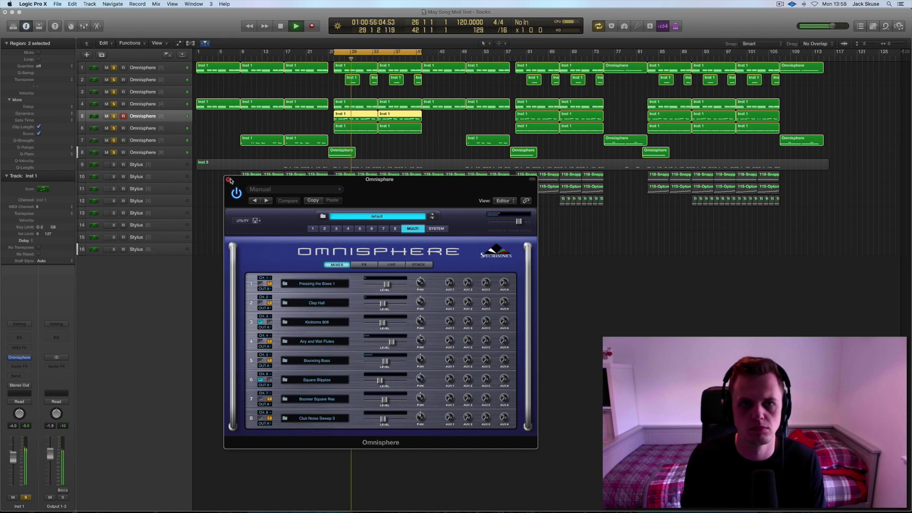
Step: Close Omnisphere, switch off the cycle, return the playhead to bar 1 and solo all eight Stylus tracks
{"action": "left_click", "coordinate": [229, 181]}
{"action": "left_click", "coordinate": [387, 53]}
{"action": "key", "text": "space"}
{"action": "left_click", "coordinate": [196, 60]}
{"action": "left_click", "coordinate": [115, 164]}
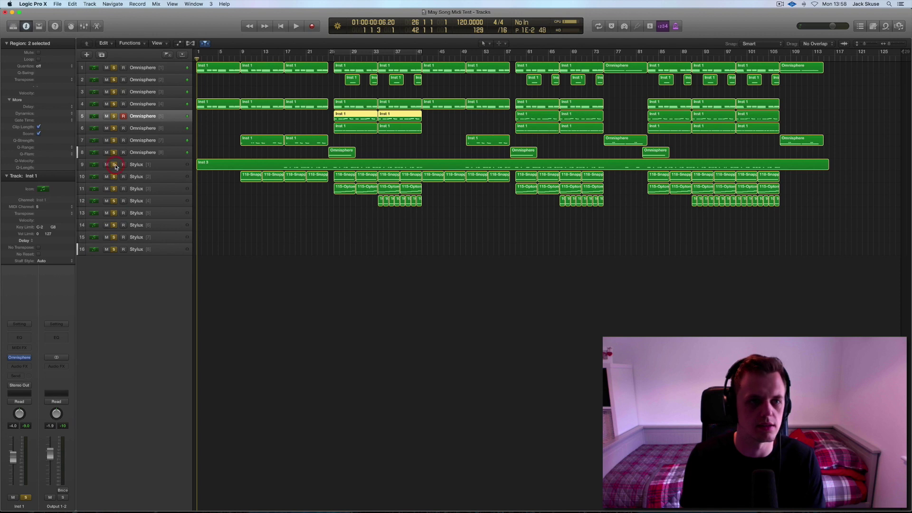
Step: Play the song from bar 1, skip to about bar 24 to hear the chorus entry, and stop with Omnisphere track 6 selected
{"action": "key", "text": "space"}
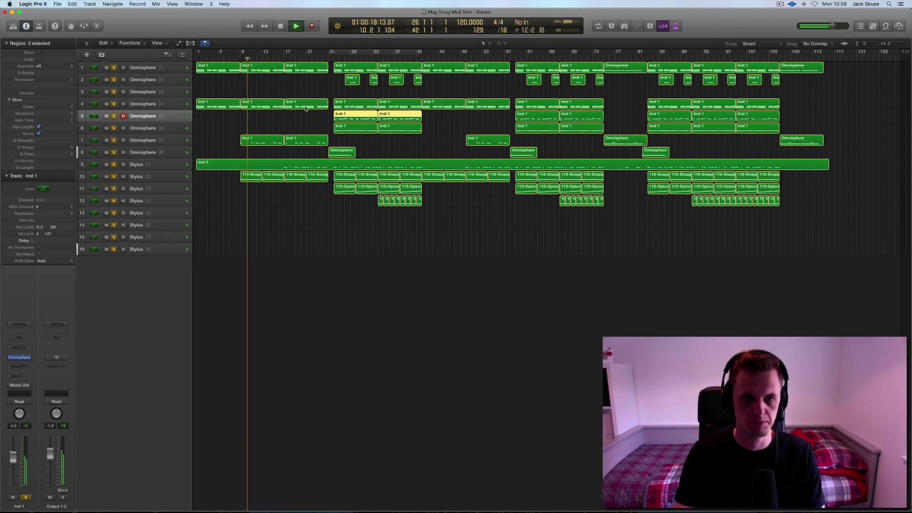
{"action": "left_click", "coordinate": [324, 59]}
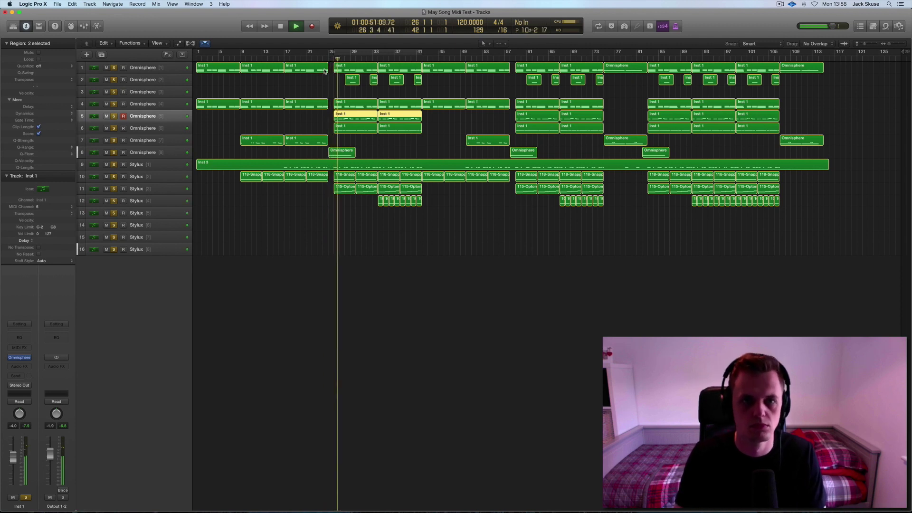
{"action": "left_click", "coordinate": [156, 128]}
{"action": "key", "text": "space"}
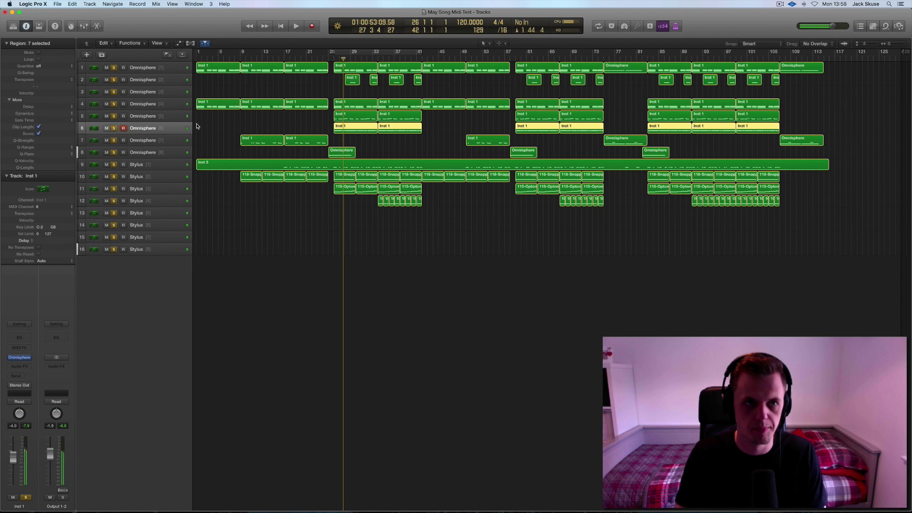
Step: Re-enable the chorus cycle, reopen Omnisphere and solo the Square Blippies part, selecting Omnisphere track 6
{"action": "left_click", "coordinate": [373, 52]}
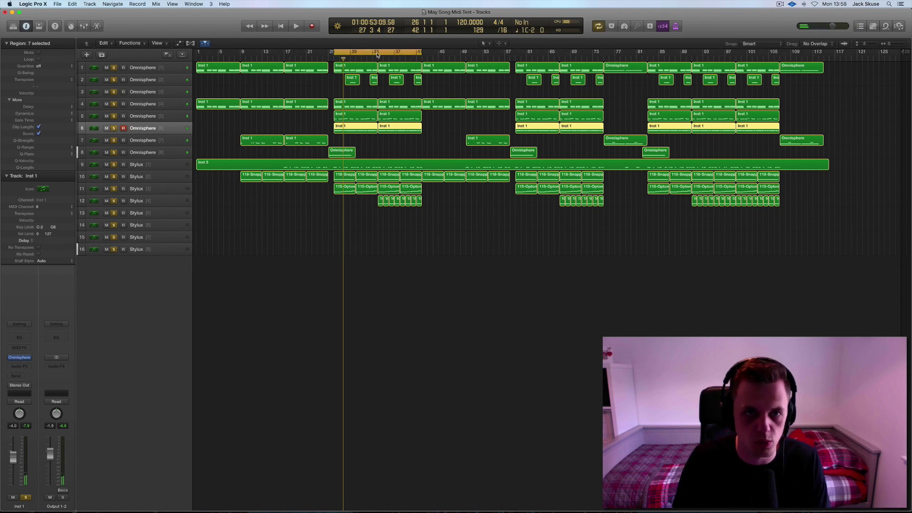
{"action": "left_click", "coordinate": [141, 117]}
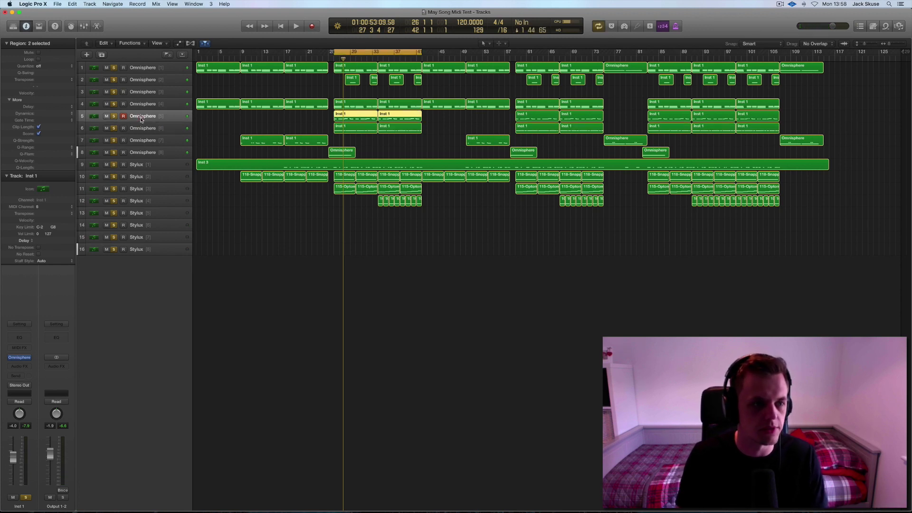
{"action": "left_click", "coordinate": [20, 357]}
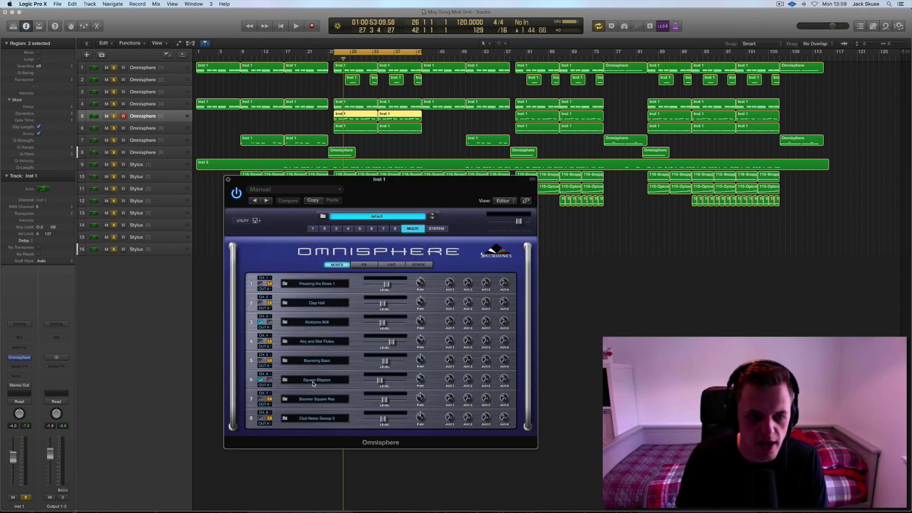
{"action": "left_click", "coordinate": [270, 381]}
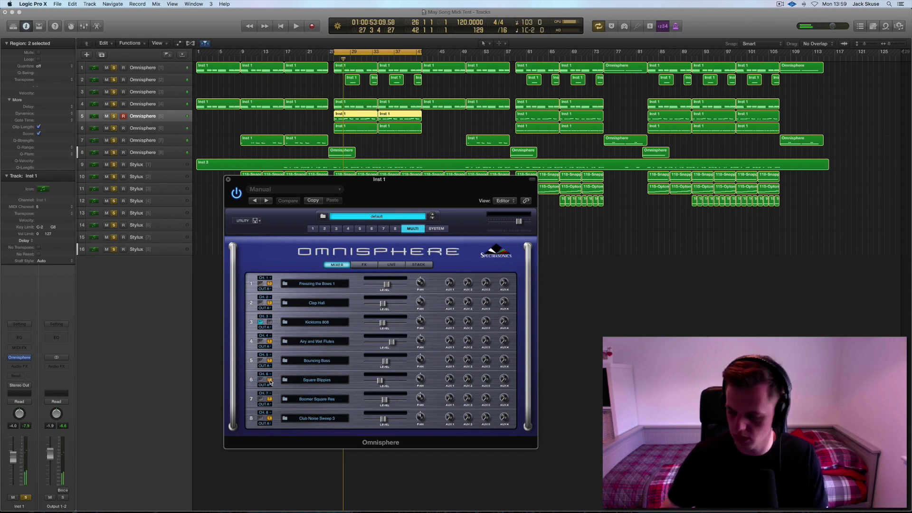
{"action": "key", "text": "Down"}
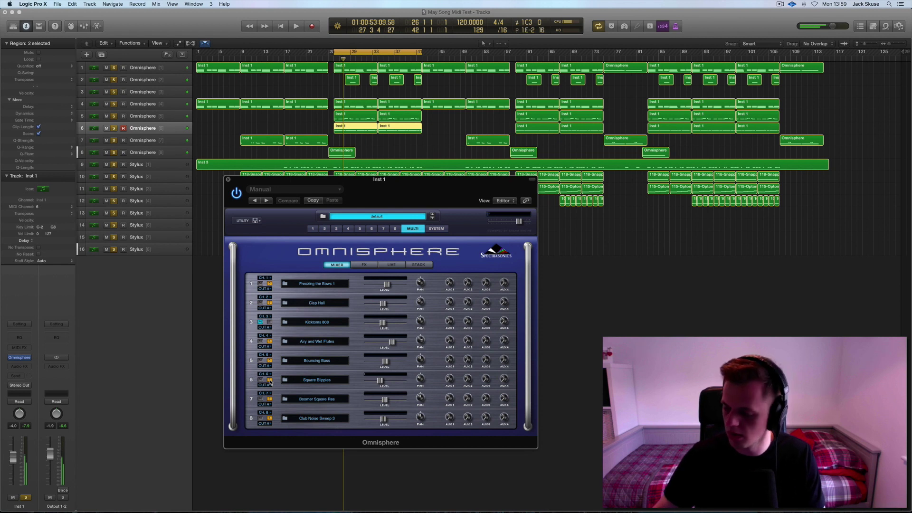
Step: Play the cycled chorus to hear the Square Blippies part together with all the other parts
{"action": "key", "text": "space"}
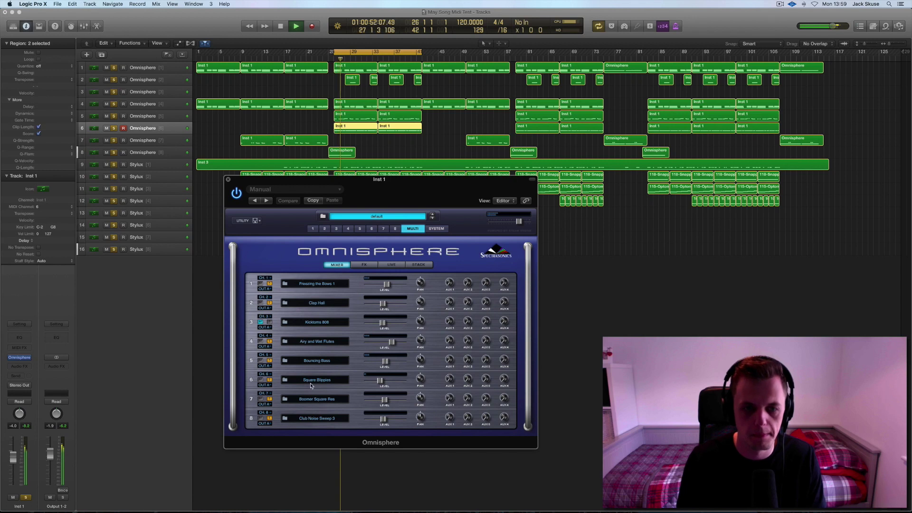
{"action": "key", "text": "space"}
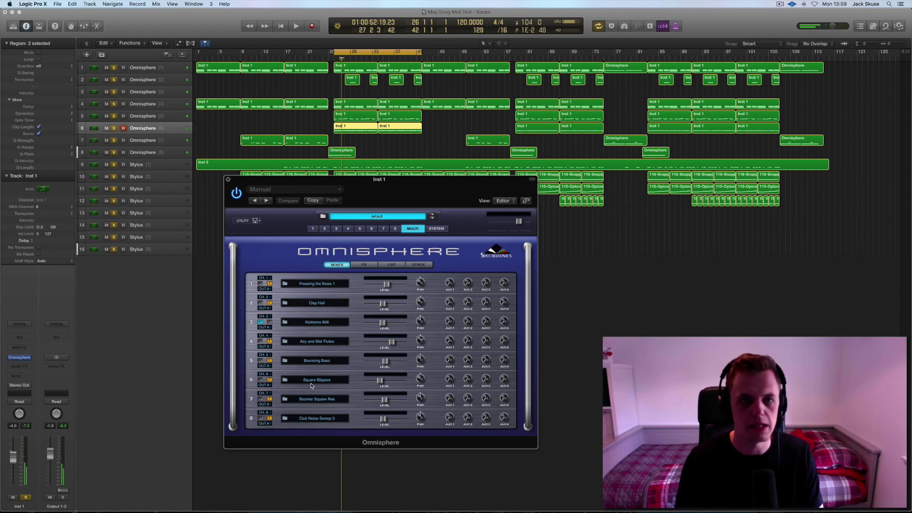
{"action": "key", "text": "space"}
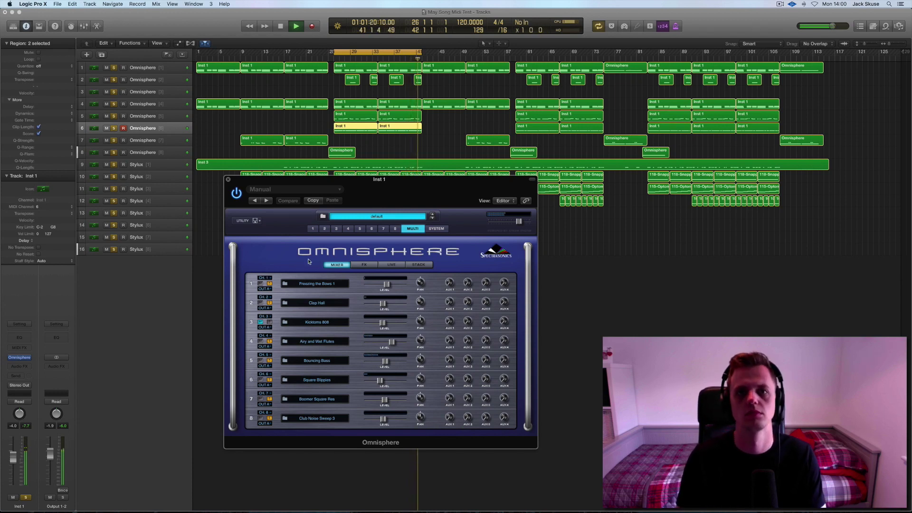
{"action": "key", "text": "space"}
Step: Turn off solo on every soloed part in the Omnisphere mixer, from Freezing the Bows 1 to Club Noise Sweep 3
{"action": "left_click", "coordinate": [265, 288]}
{"action": "left_click", "coordinate": [266, 288]}
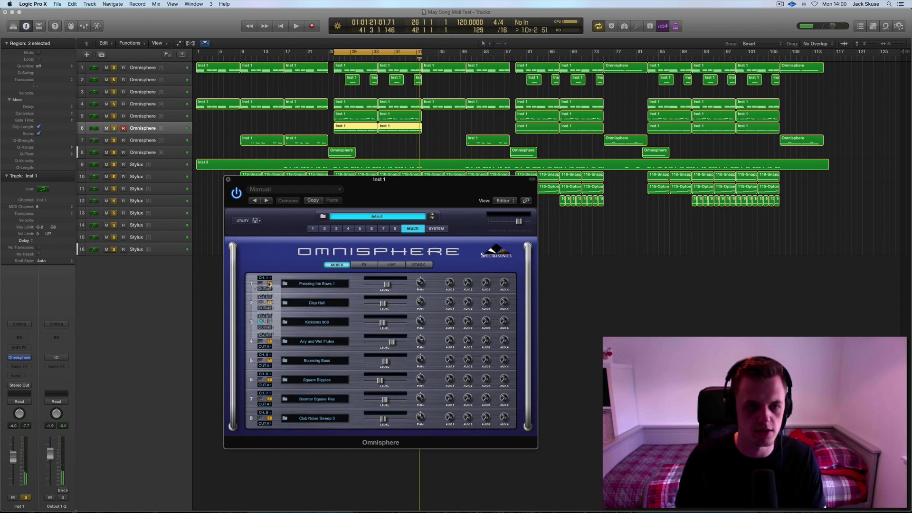
{"action": "left_click", "coordinate": [269, 283]}
{"action": "left_click", "coordinate": [270, 302]}
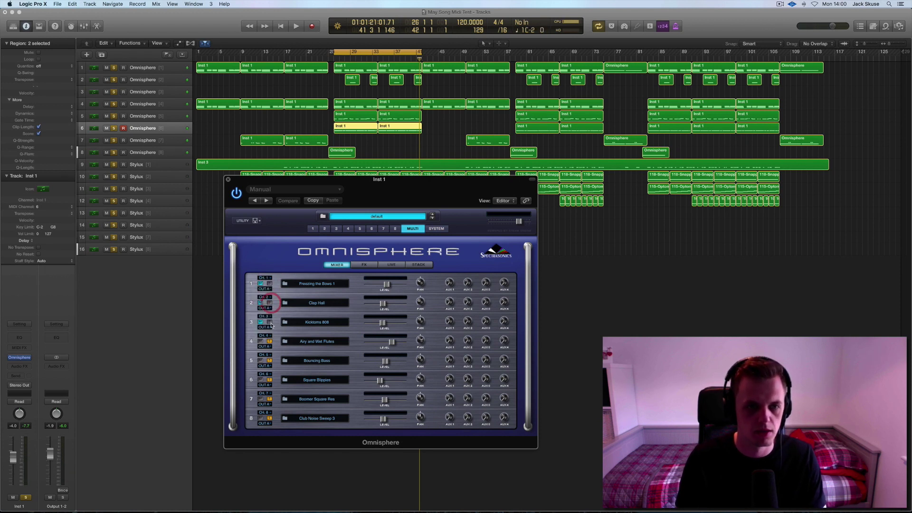
{"action": "left_click", "coordinate": [269, 341]}
{"action": "left_click", "coordinate": [270, 360]}
{"action": "left_click", "coordinate": [270, 379]}
{"action": "left_click", "coordinate": [269, 399]}
{"action": "left_click", "coordinate": [269, 418]}
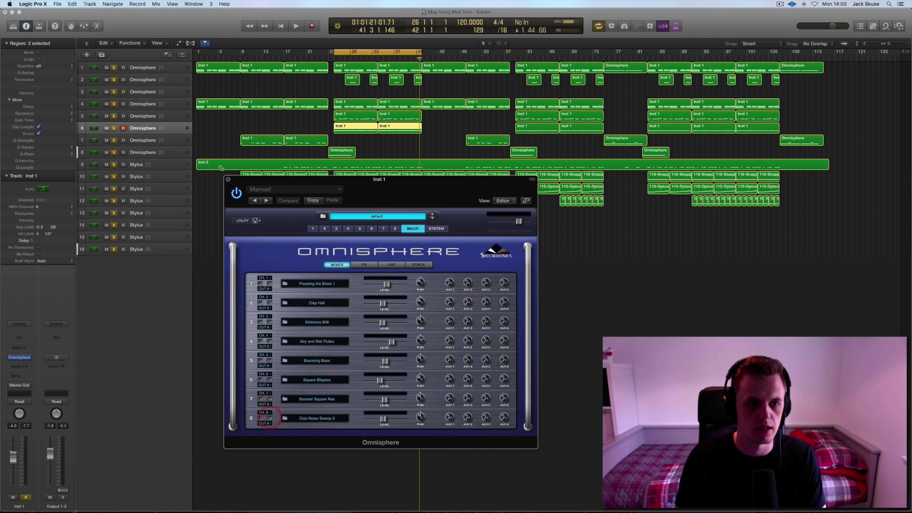
Step: Close Omnisphere and open the Stylus RMX instrument from track 9
{"action": "left_click", "coordinate": [228, 180]}
{"action": "left_click", "coordinate": [177, 165]}
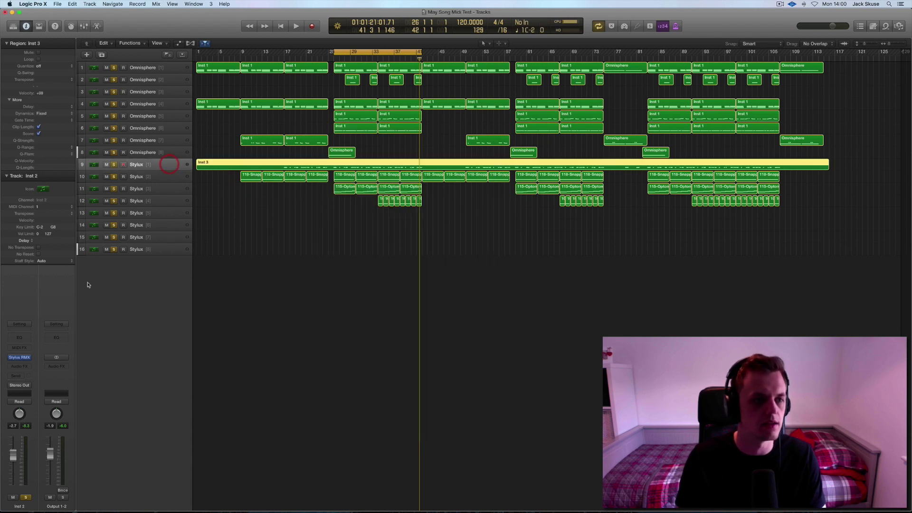
{"action": "left_click", "coordinate": [21, 358]}
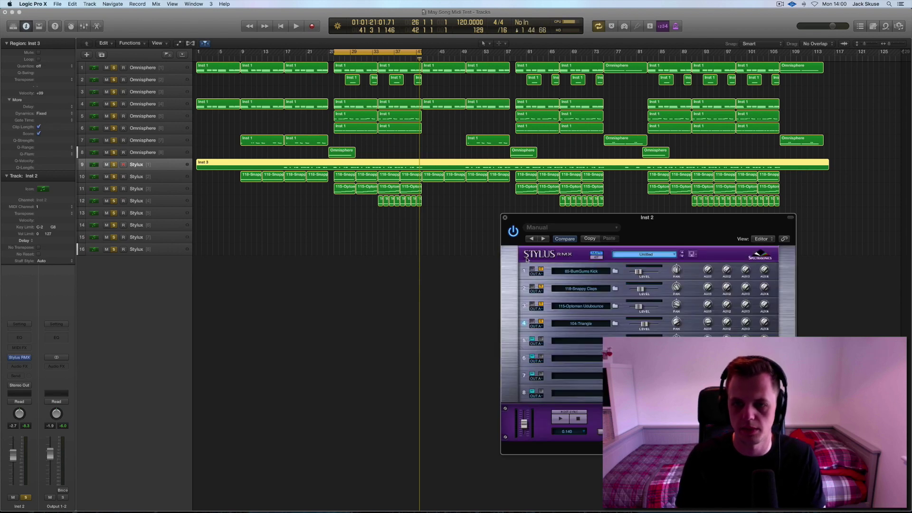
Step: Turn off solo on the four loaded Stylus RMX parts and close the plug-in window
{"action": "left_click", "coordinate": [540, 286]}
{"action": "left_click", "coordinate": [540, 304]}
{"action": "left_click", "coordinate": [542, 309]}
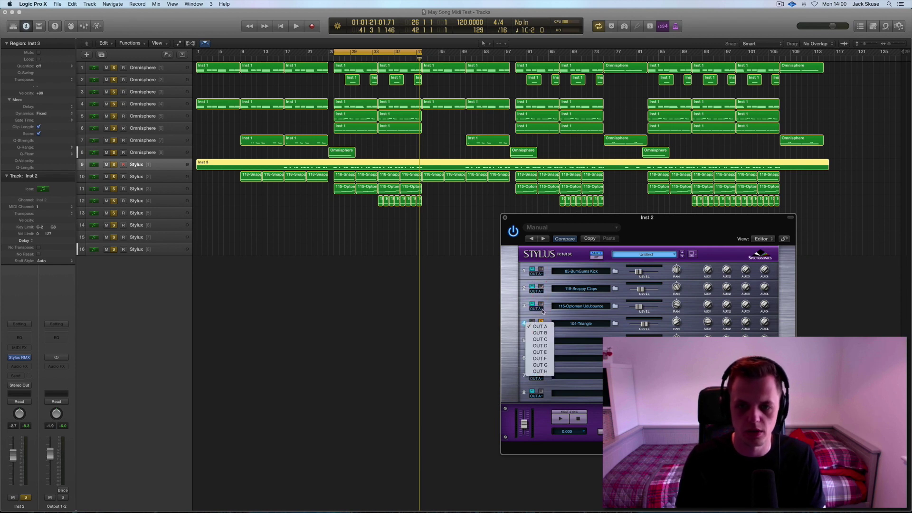
{"action": "left_click", "coordinate": [543, 314]}
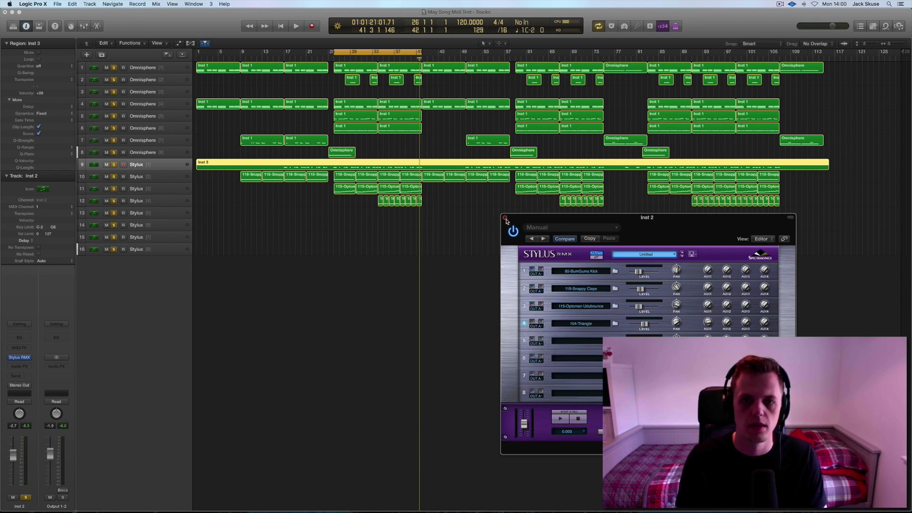
{"action": "left_click", "coordinate": [505, 217]}
Step: Switch off the cycle and play the second verse from the end of the chorus, skipping to about bar 50
{"action": "left_click", "coordinate": [365, 49]}
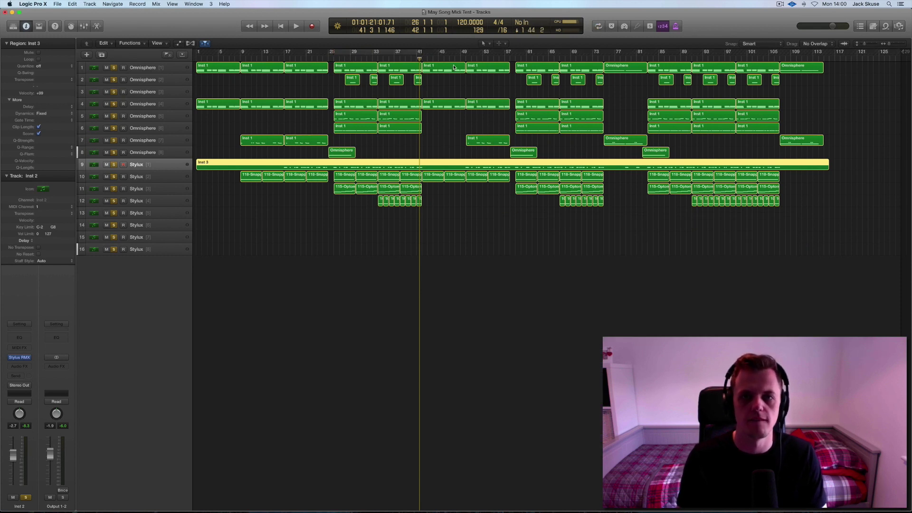
{"action": "key", "text": "space"}
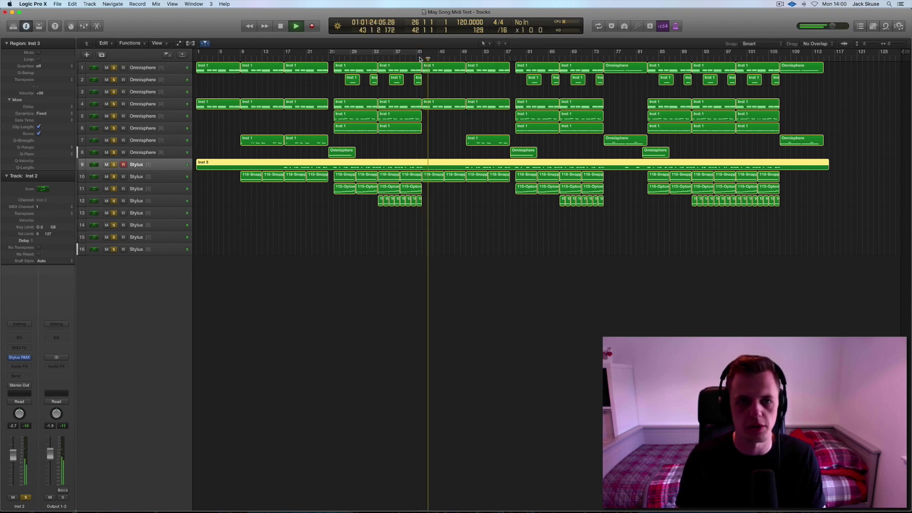
{"action": "left_click", "coordinate": [465, 56]}
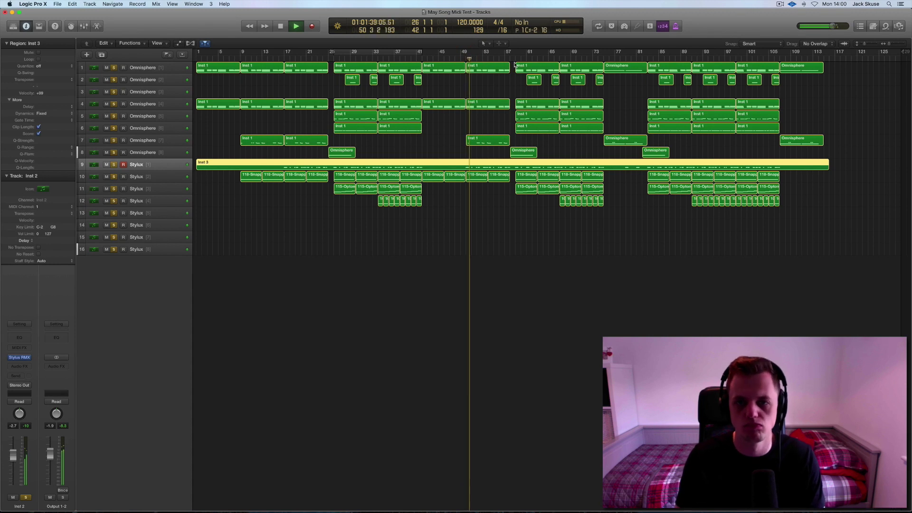
{"action": "key", "text": "space"}
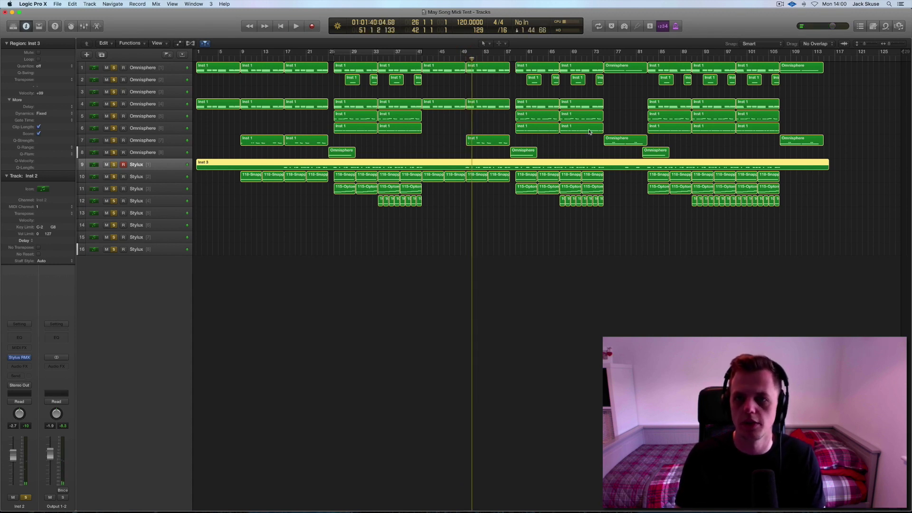
Step: Place the playhead at bar 74 and play through the break into the final chorus
{"action": "left_click", "coordinate": [600, 58]}
{"action": "left_click", "coordinate": [597, 58]}
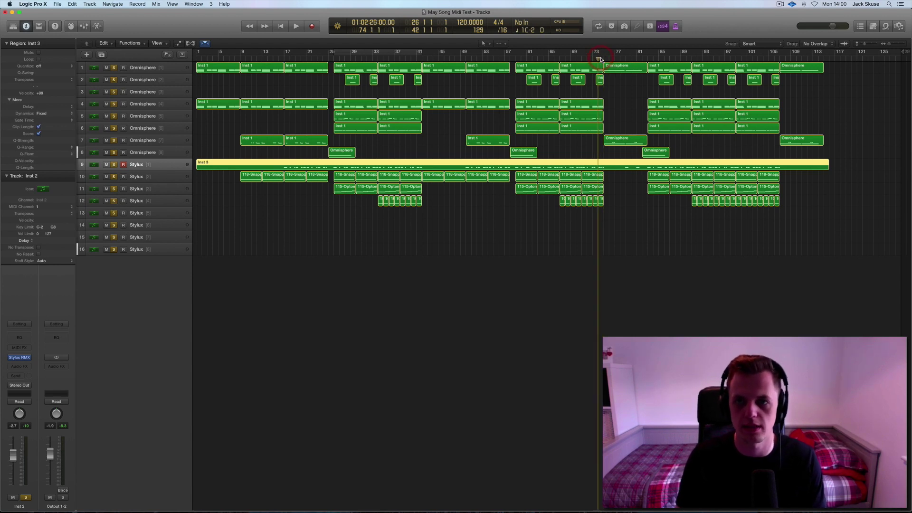
{"action": "key", "text": "space"}
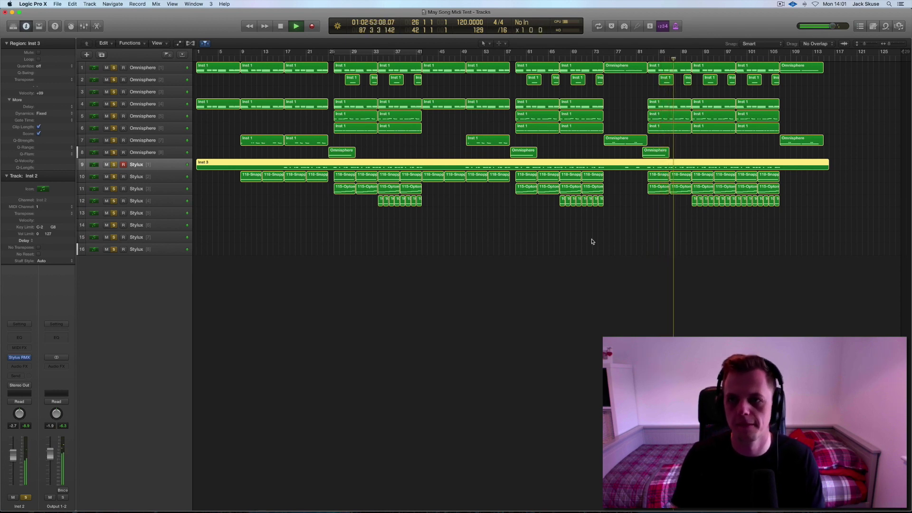
Step: Stop playback in the final chorus and highlight all regions of the arrangement twice, clearing the selection each time
{"action": "key", "text": "space"}
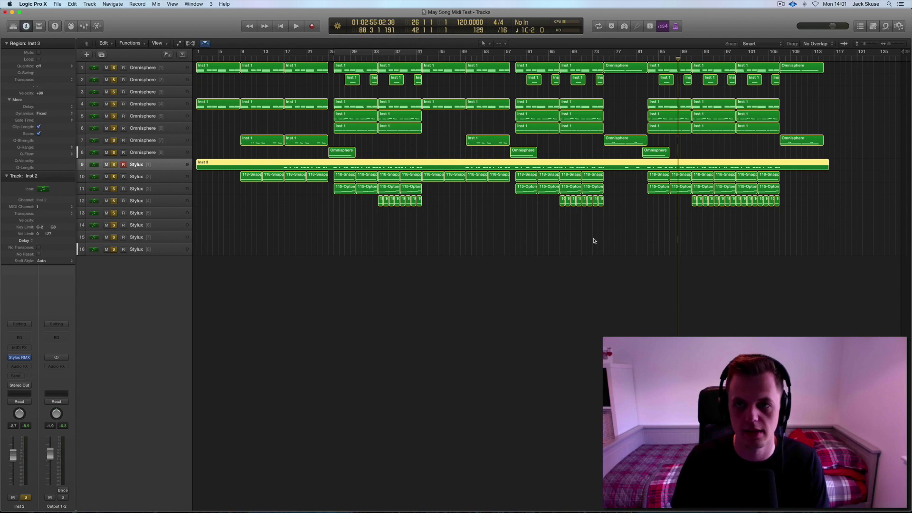
{"action": "left_click_drag", "start_coordinate": [828, 239], "coordinate": [211, 71]}
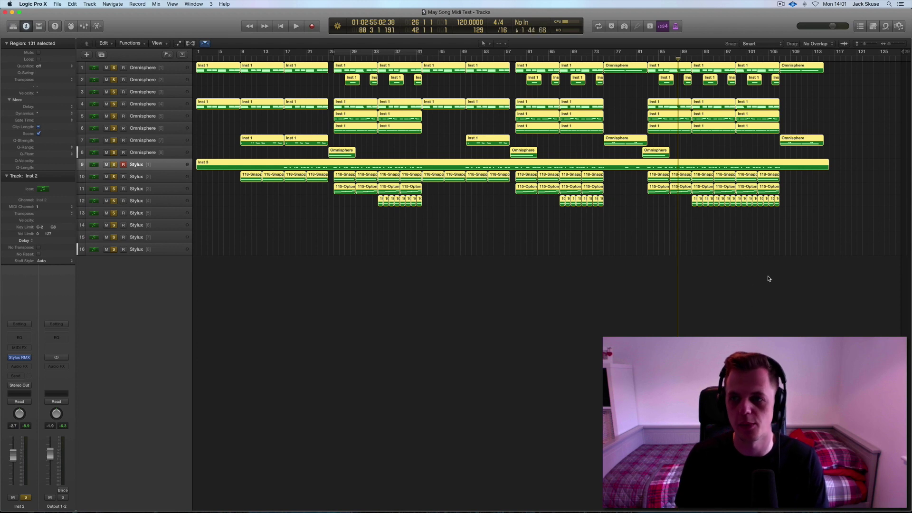
{"action": "left_click", "coordinate": [779, 265]}
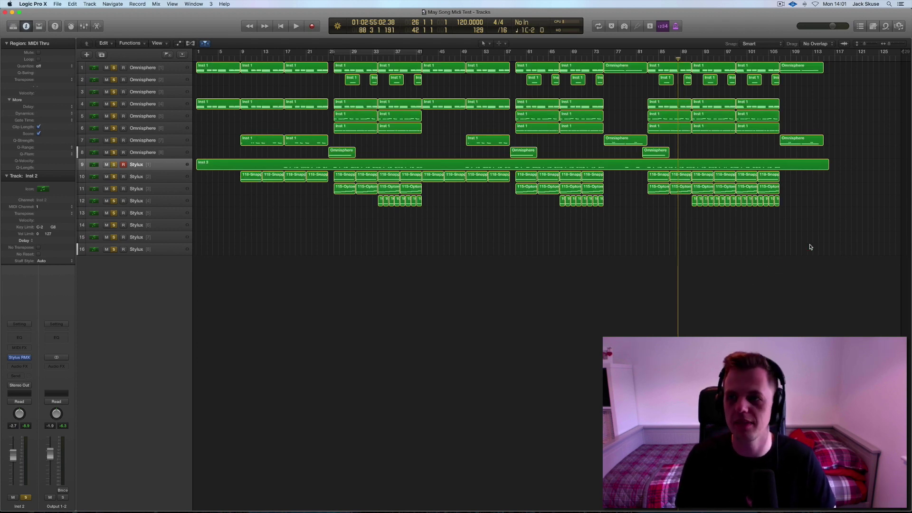
{"action": "left_click_drag", "start_coordinate": [810, 247], "coordinate": [205, 64]}
{"action": "left_click", "coordinate": [591, 252]}
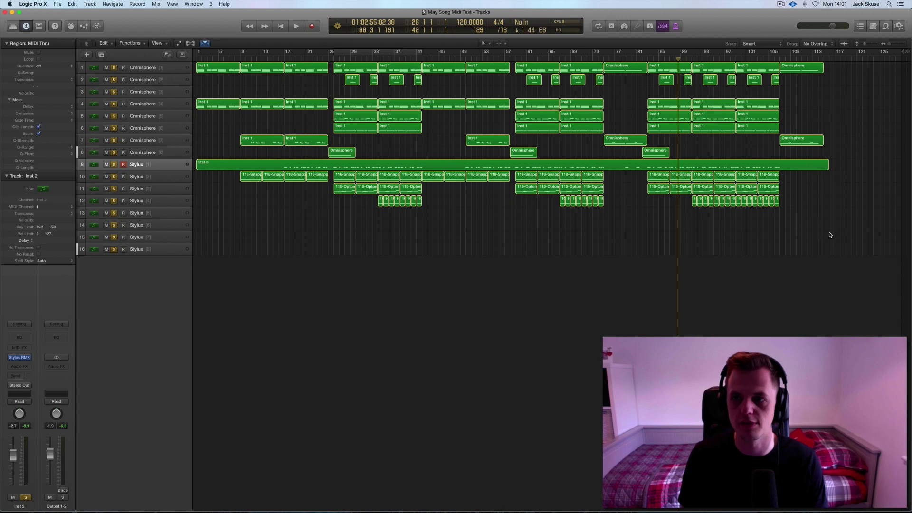
Step: Point out the first Omnisphere track and the first Stylus track, leaving Omnisphere track 1 selected
{"action": "left_click", "coordinate": [145, 69]}
{"action": "left_click", "coordinate": [168, 162]}
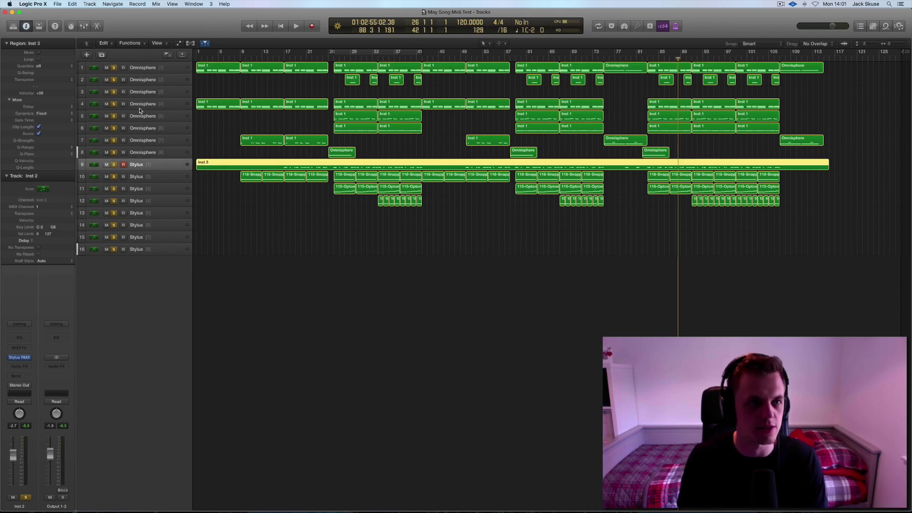
{"action": "left_click", "coordinate": [149, 71]}
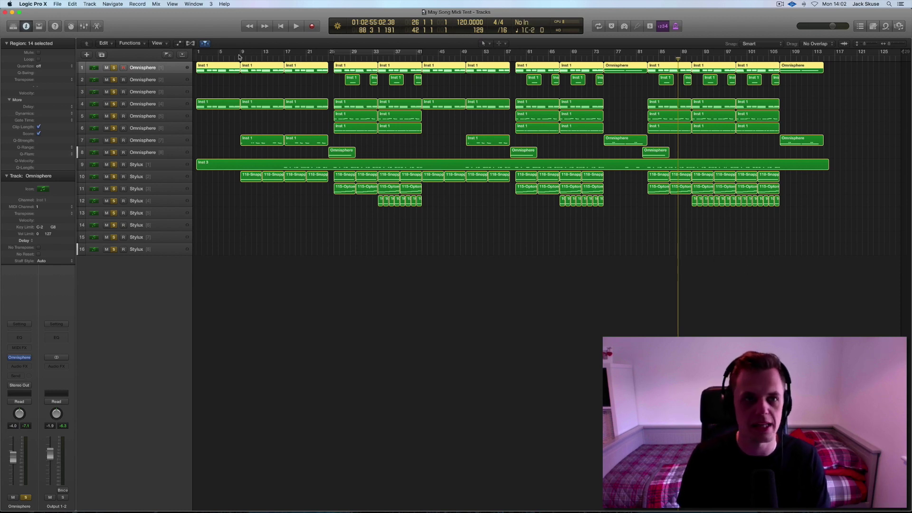
Step: Return the playhead to bar 1 and highlight all regions across the tracks, clearing the selection at the end
{"action": "left_click", "coordinate": [196, 58]}
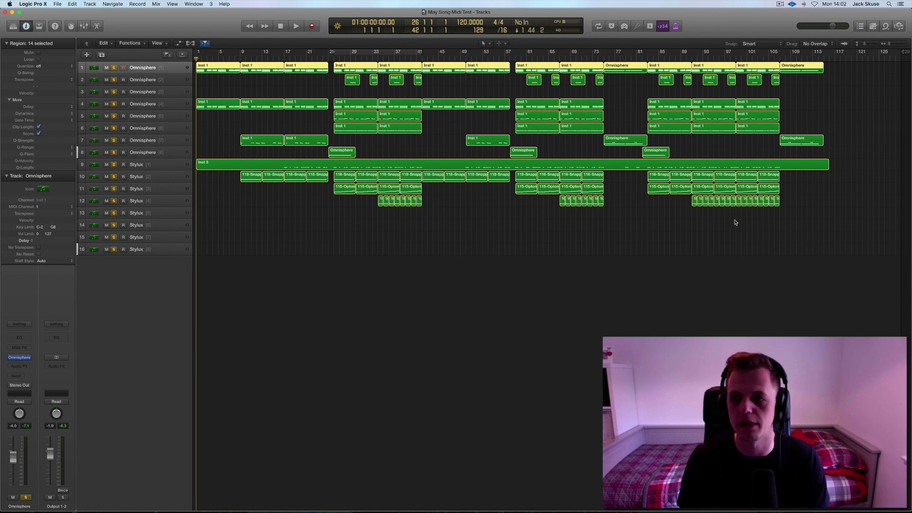
{"action": "left_click_drag", "start_coordinate": [814, 263], "coordinate": [223, 60]}
{"action": "left_click", "coordinate": [473, 228]}
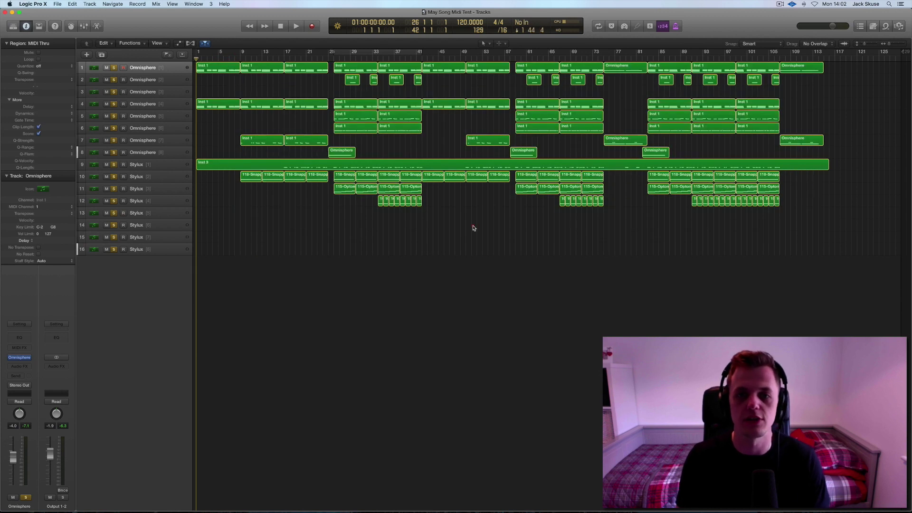